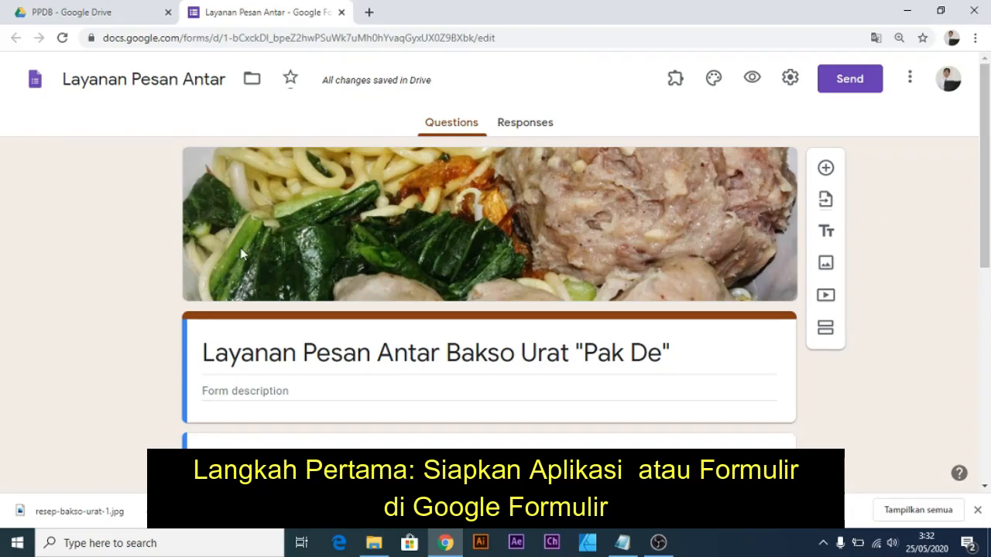
Scroll through the order form's questions and select the Nama question card.
{"action": "scroll", "coordinate": [402, 372], "scroll_direction": "down", "scroll_amount": 3}
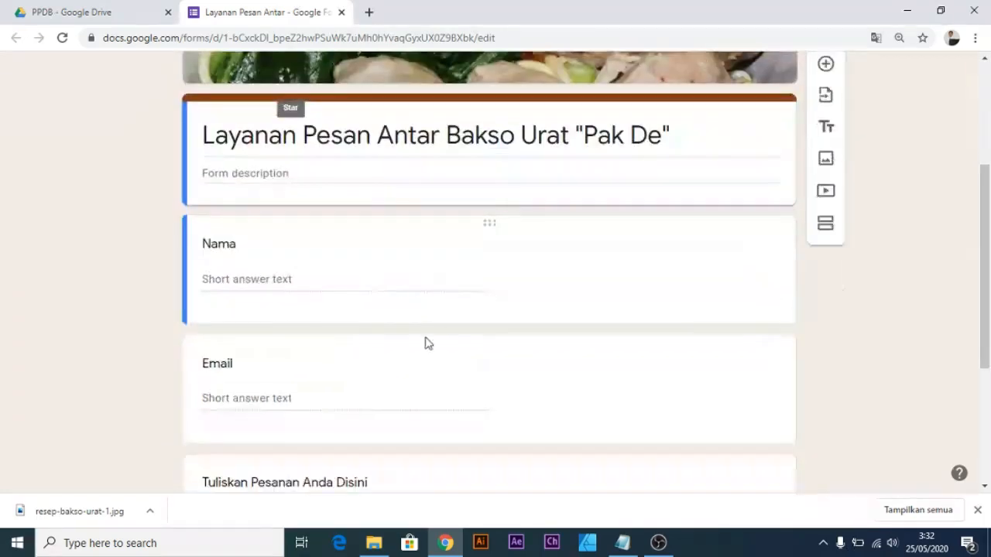
{"action": "scroll", "coordinate": [429, 344], "scroll_direction": "up", "scroll_amount": 3}
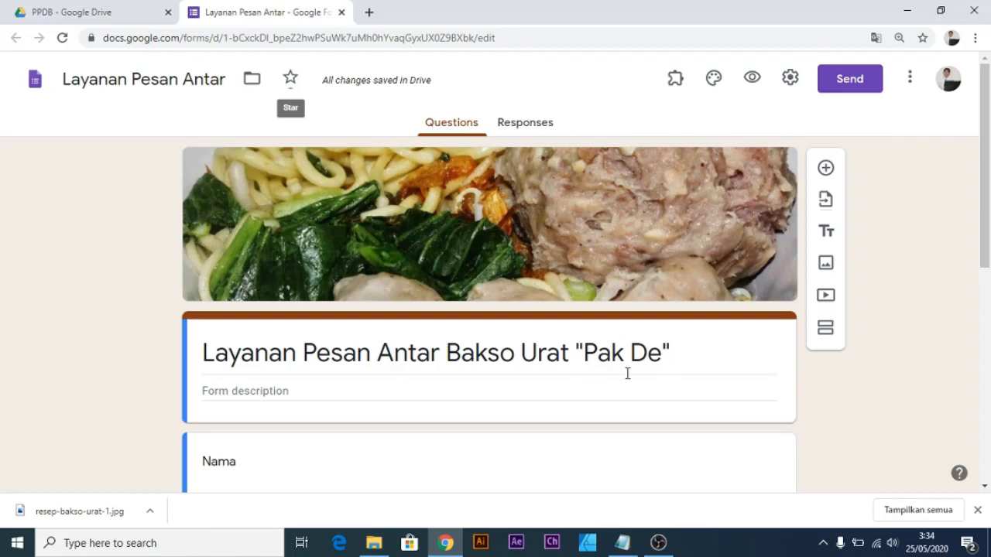
{"action": "scroll", "coordinate": [626, 374], "scroll_direction": "down", "scroll_amount": 1}
{"action": "scroll", "coordinate": [602, 363], "scroll_direction": "down", "scroll_amount": 1}
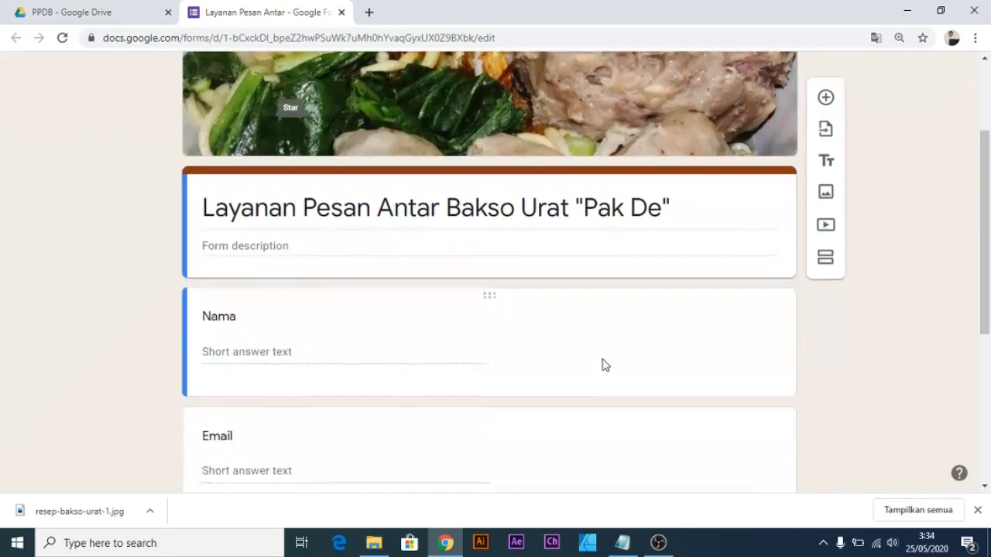
{"action": "scroll", "coordinate": [199, 207], "scroll_direction": "down", "scroll_amount": 1}
{"action": "left_click", "coordinate": [272, 277]}
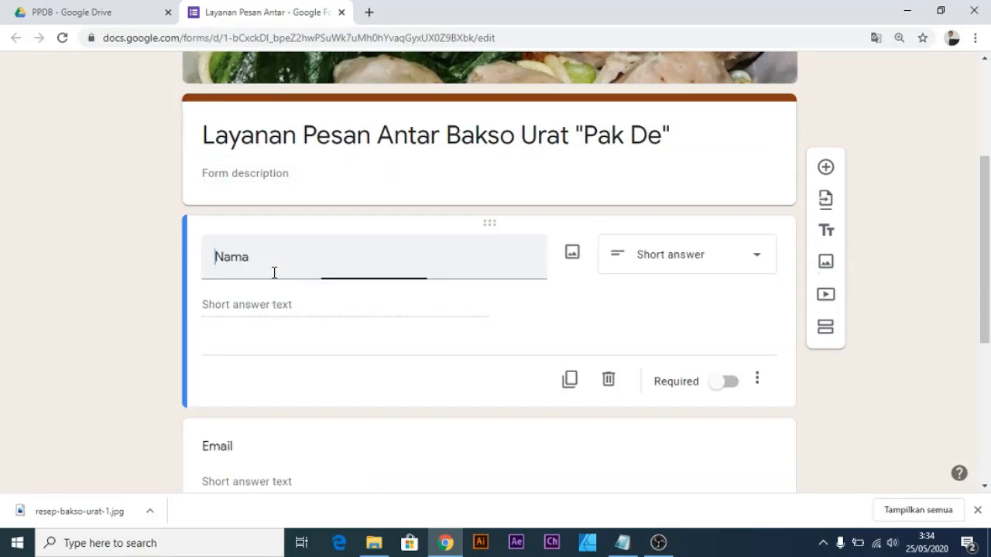
Retitle the Email question to No. HP and review the order and address questions below.
{"action": "scroll", "coordinate": [364, 333], "scroll_direction": "down", "scroll_amount": 3}
{"action": "left_click", "coordinate": [369, 277]}
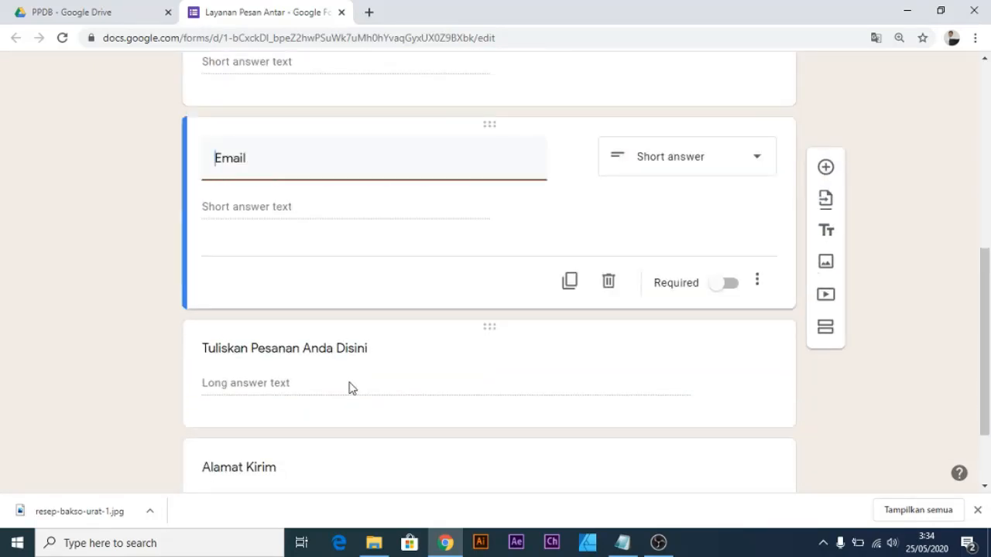
{"action": "left_click", "coordinate": [349, 387]}
{"action": "scroll", "coordinate": [394, 307], "scroll_direction": "down", "scroll_amount": 2}
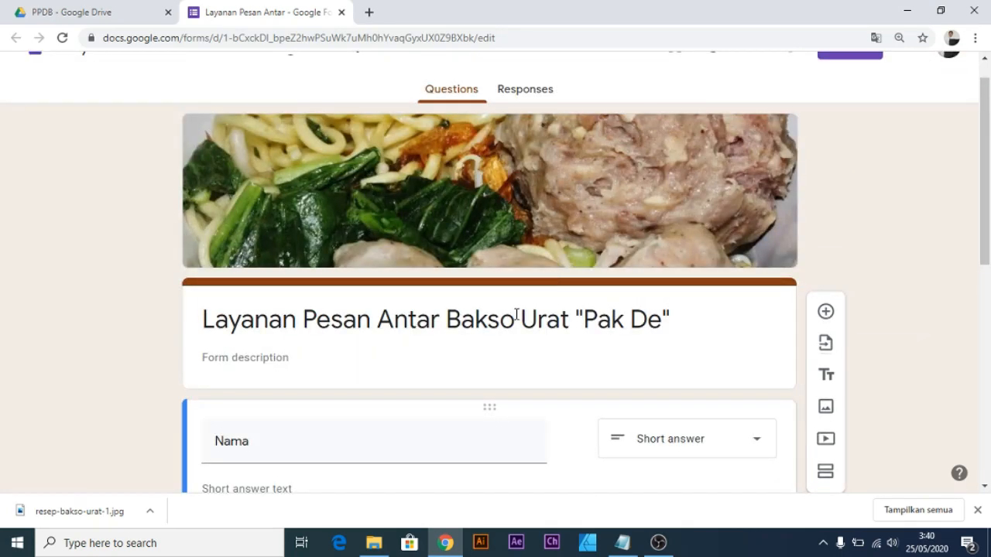
{"action": "scroll", "coordinate": [518, 319], "scroll_direction": "down", "scroll_amount": 3}
{"action": "scroll", "coordinate": [478, 331], "scroll_direction": "down", "scroll_amount": 4}
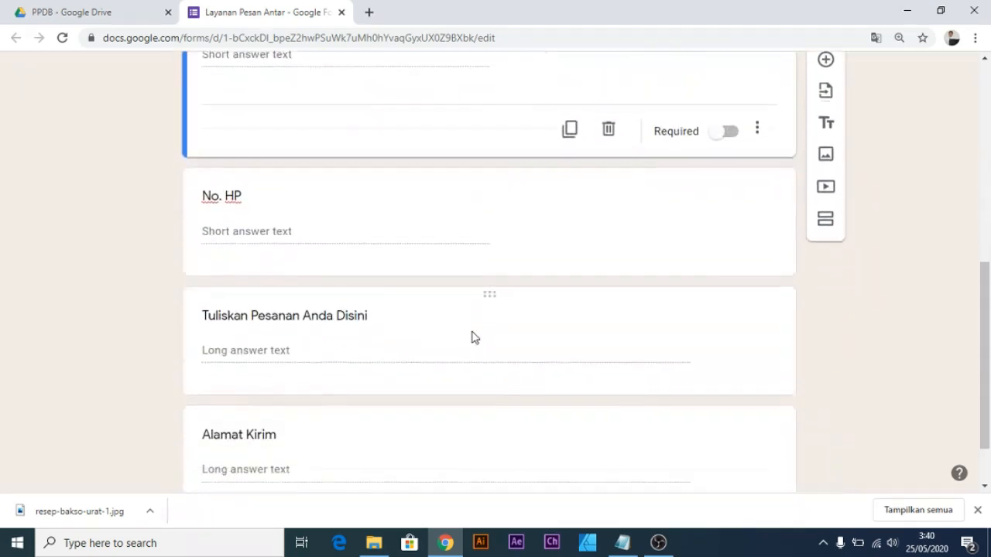
{"action": "scroll", "coordinate": [474, 338], "scroll_direction": "up", "scroll_amount": 7}
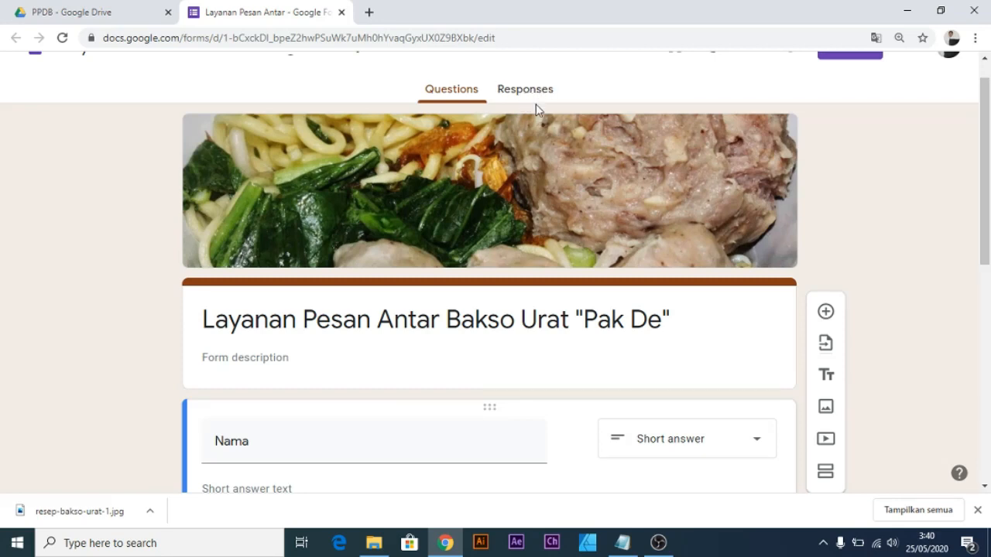
From the Responses view, link the form to a new spreadsheet, Untitled form (Responses).
{"action": "left_click", "coordinate": [511, 91]}
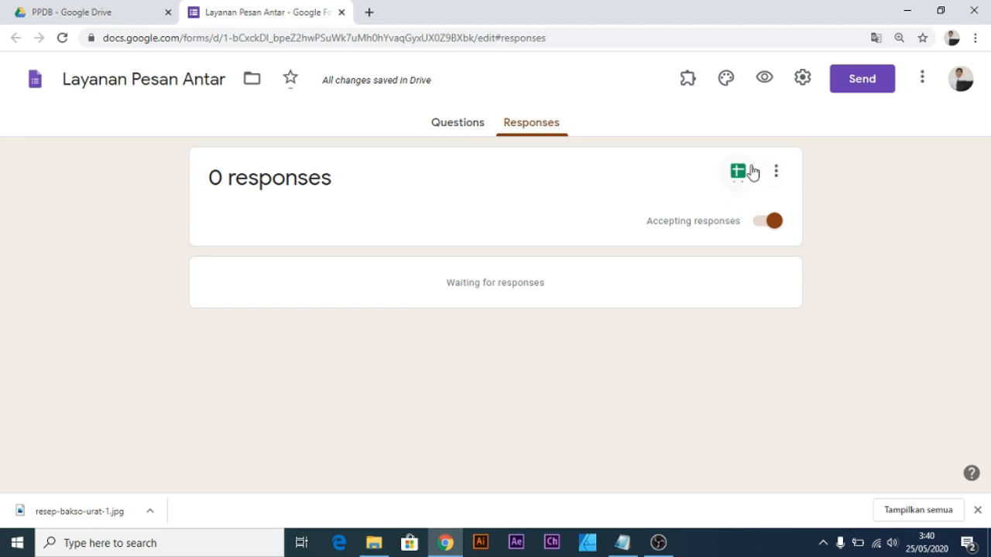
{"action": "left_click", "coordinate": [464, 124]}
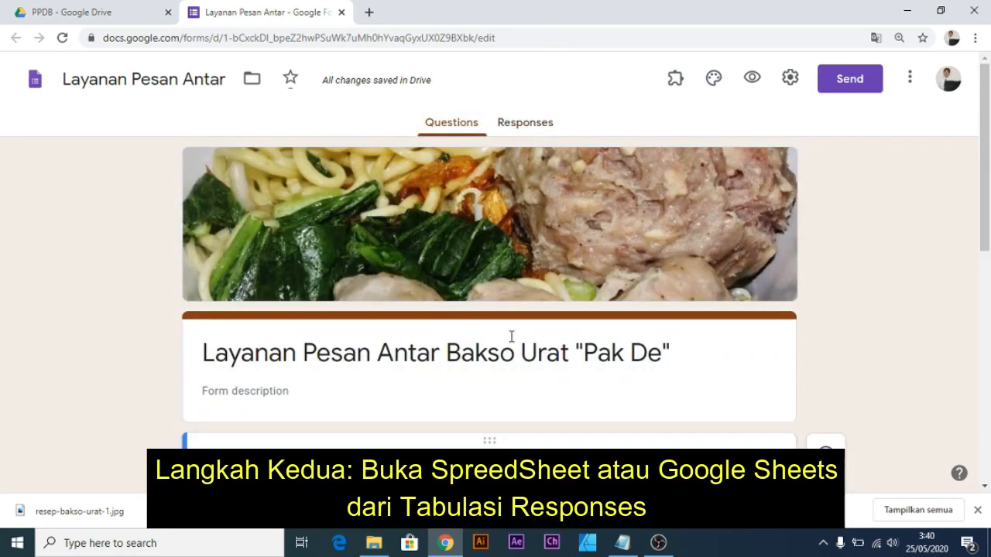
{"action": "left_click", "coordinate": [533, 126]}
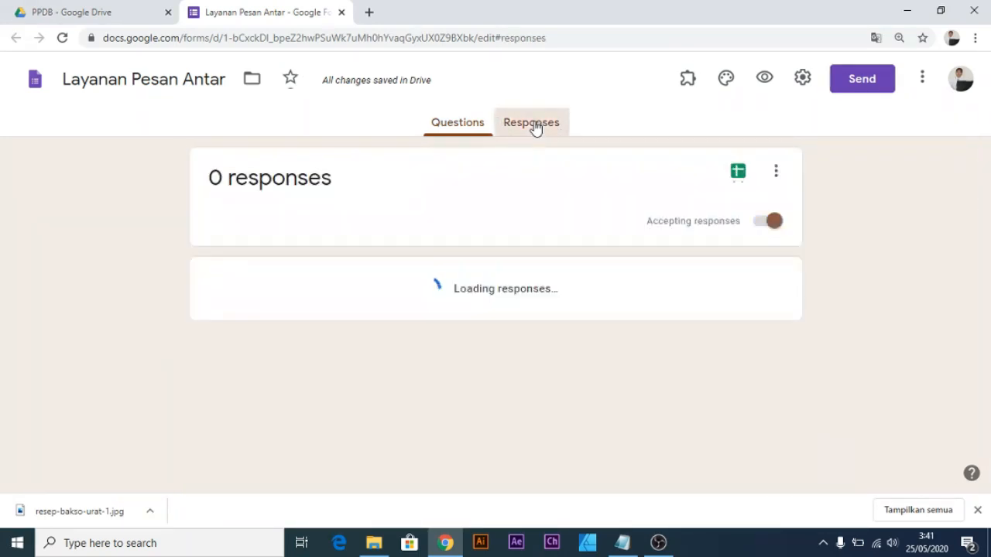
{"action": "left_click", "coordinate": [737, 173]}
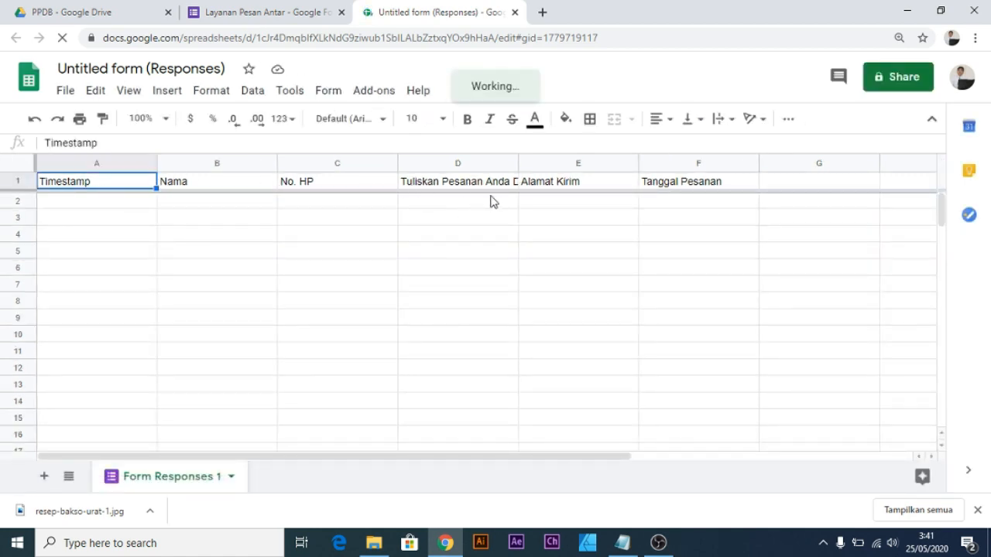
Inspect the new response sheet by selecting F2, A2 and the Timestamp header.
{"action": "left_click", "coordinate": [693, 203]}
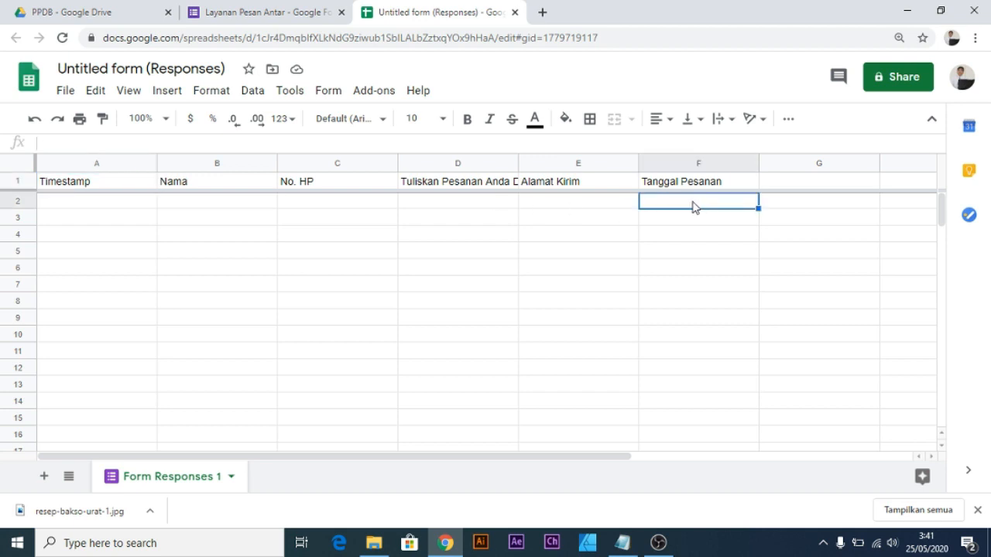
{"action": "left_click", "coordinate": [128, 206]}
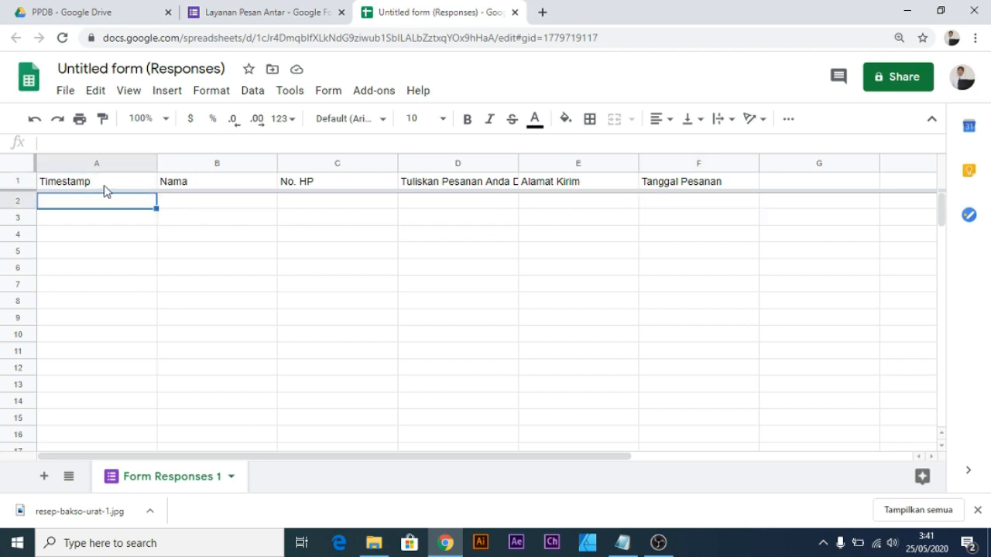
{"action": "left_click", "coordinate": [112, 185]}
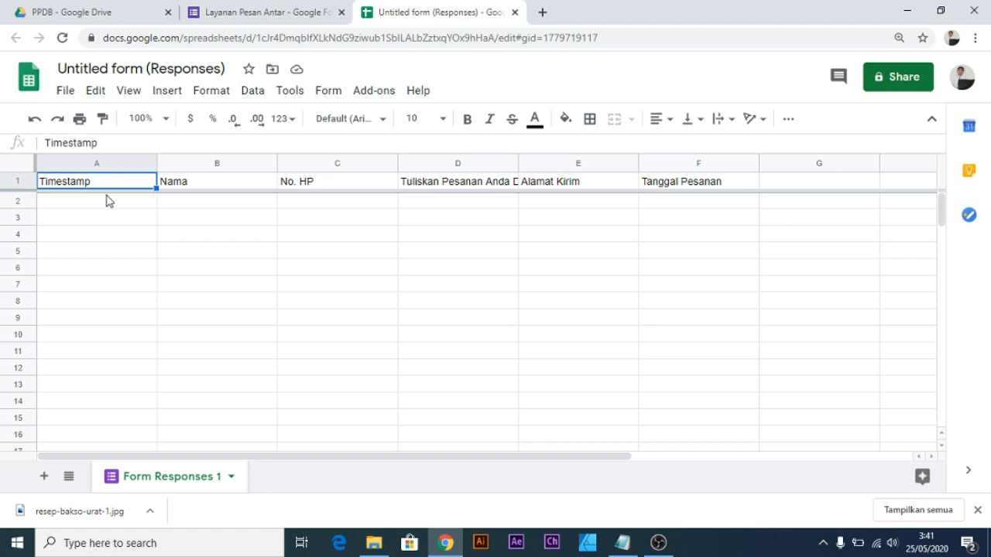
{"action": "left_click", "coordinate": [108, 202]}
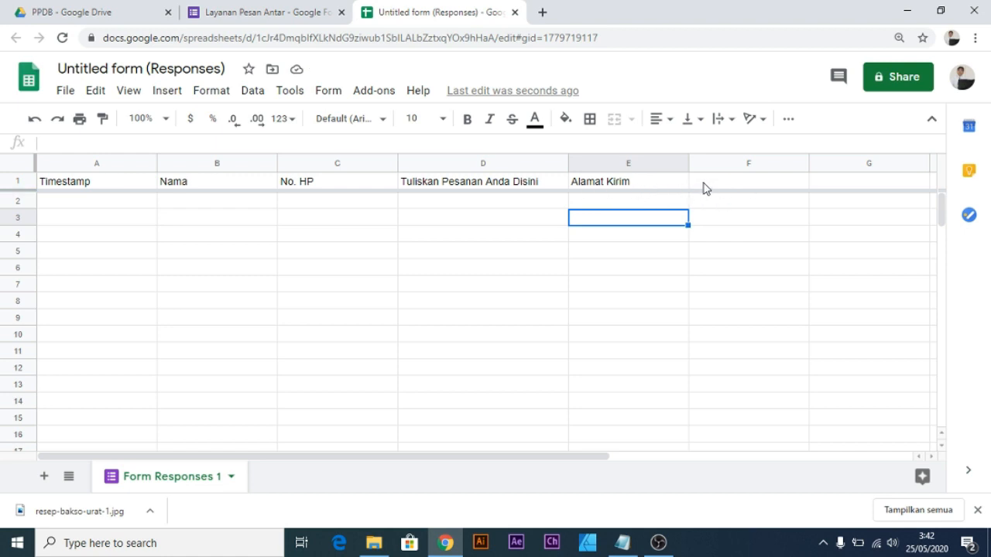
Enter the heading 'Tanggal Pesanan' in cell F1.
{"action": "left_click", "coordinate": [705, 186]}
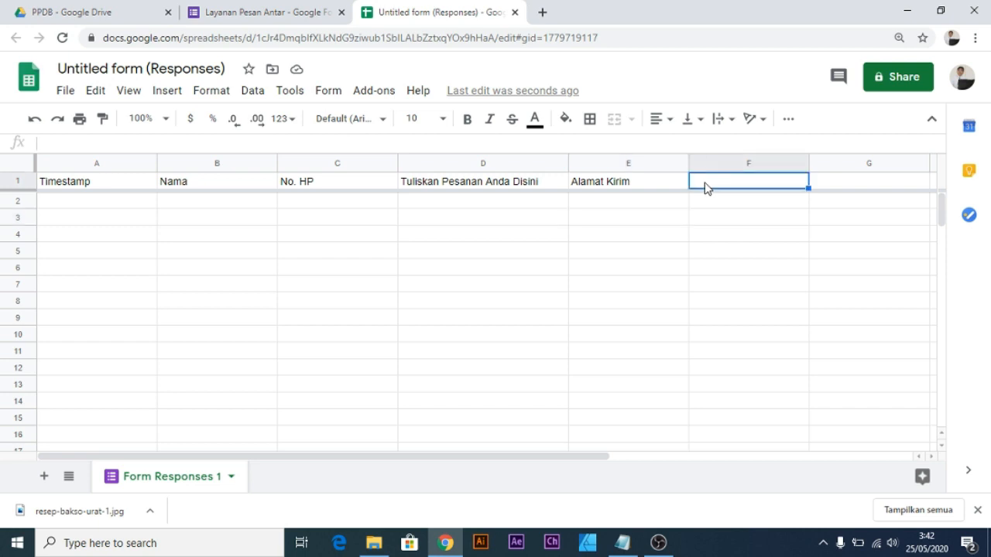
{"action": "type", "text": "Tangga"}
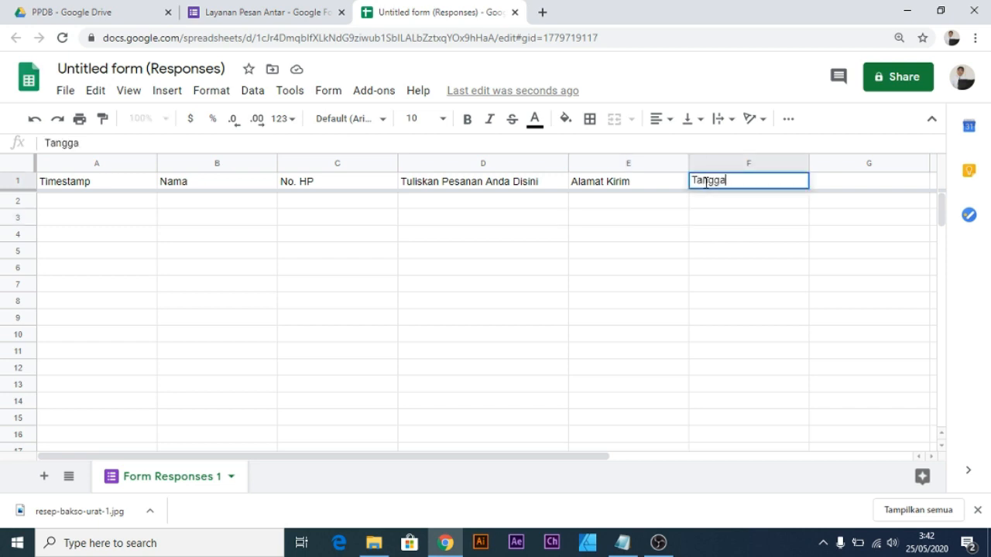
{"action": "type", "text": "l Pesanan"}
{"action": "key", "text": "Return"}
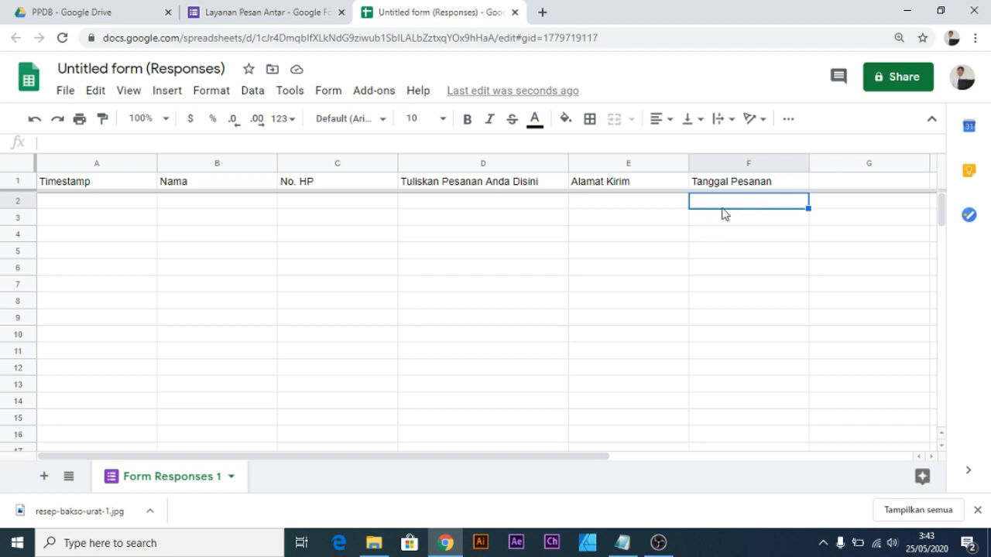
Bring up the Notepad note of date formulas and widen it to show line 2.
{"action": "left_click", "coordinate": [629, 545]}
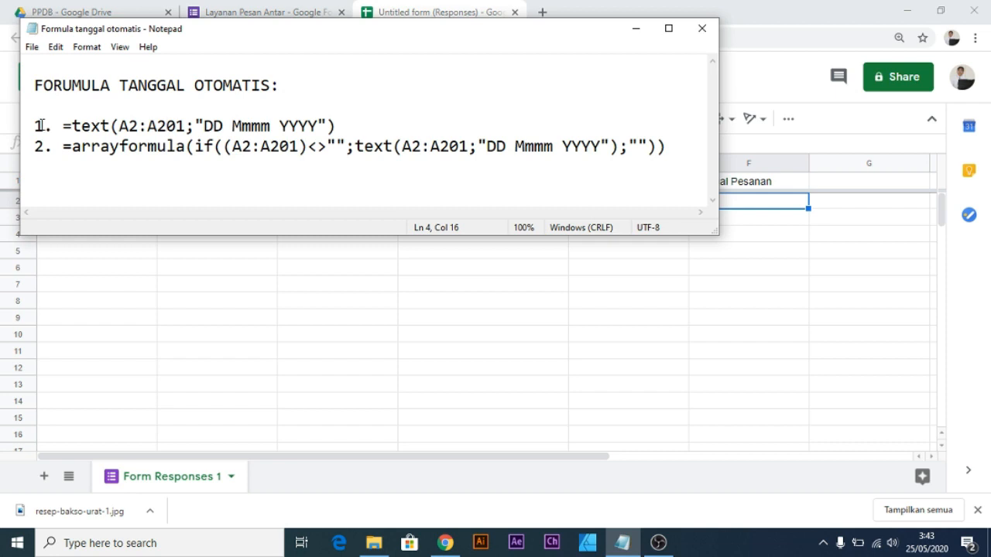
{"action": "left_click_drag", "start_coordinate": [63, 126], "coordinate": [361, 132]}
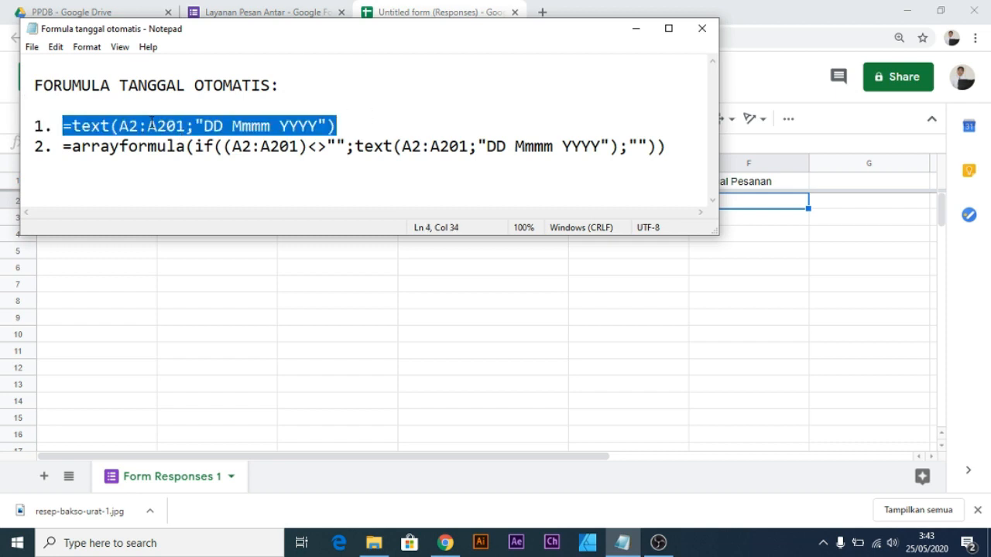
{"action": "scroll", "coordinate": [134, 117], "scroll_direction": "up", "scroll_amount": 7}
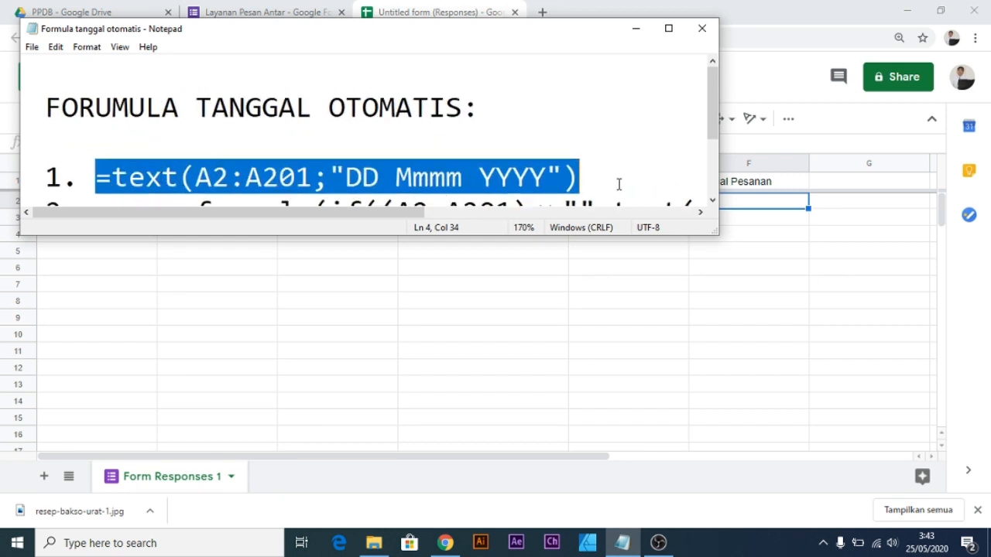
{"action": "scroll", "coordinate": [599, 173], "scroll_direction": "down", "scroll_amount": 1}
{"action": "left_click", "coordinate": [555, 171]}
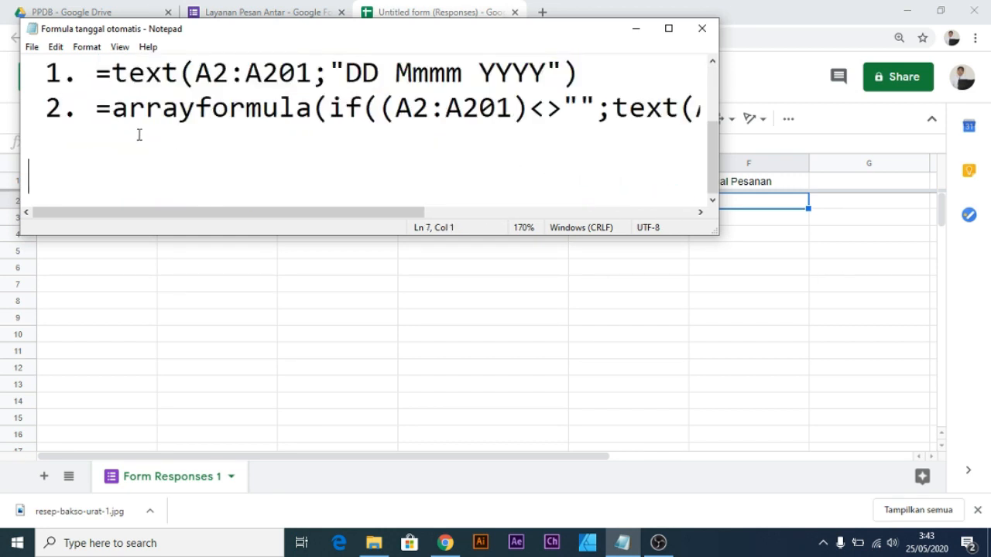
{"action": "left_click", "coordinate": [101, 114]}
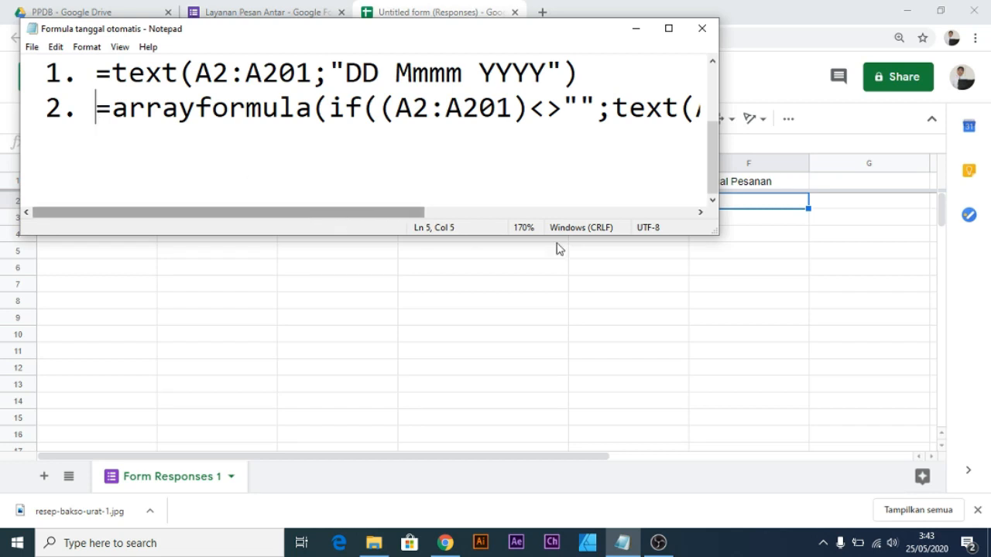
{"action": "left_click_drag", "start_coordinate": [718, 234], "coordinate": [967, 265]}
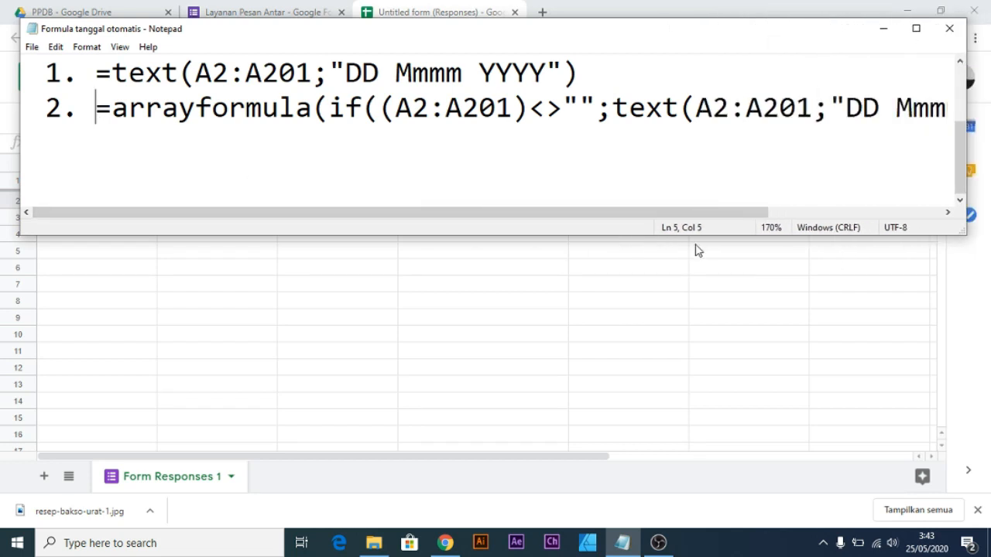
{"action": "left_click_drag", "start_coordinate": [531, 213], "coordinate": [485, 221]}
{"action": "scroll", "coordinate": [401, 191], "scroll_direction": "up", "scroll_amount": 1}
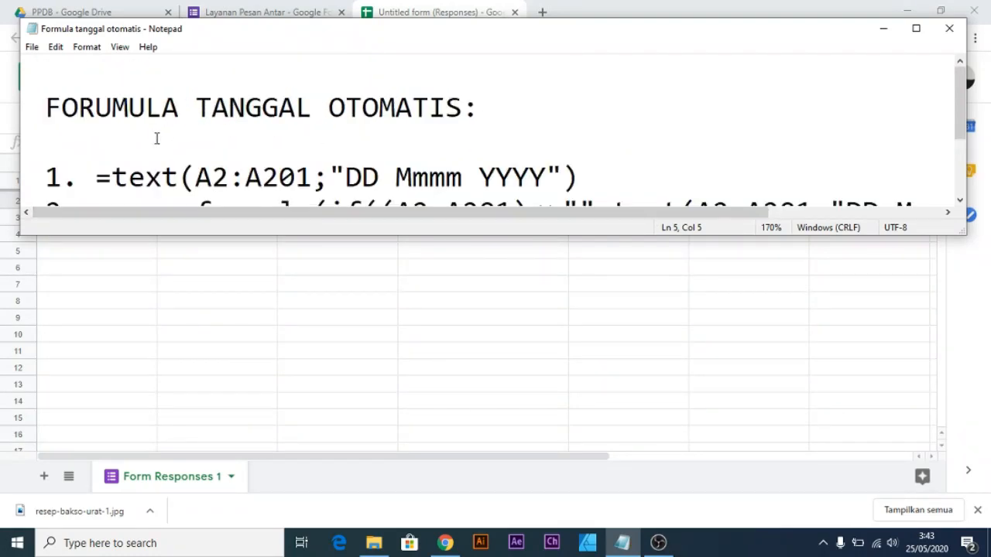
{"action": "scroll", "coordinate": [155, 136], "scroll_direction": "down", "scroll_amount": 1}
Select the complete arrayformula on line 2 of the note for copying.
{"action": "left_click", "coordinate": [99, 72]}
{"action": "left_click_drag", "start_coordinate": [99, 72], "coordinate": [595, 80]}
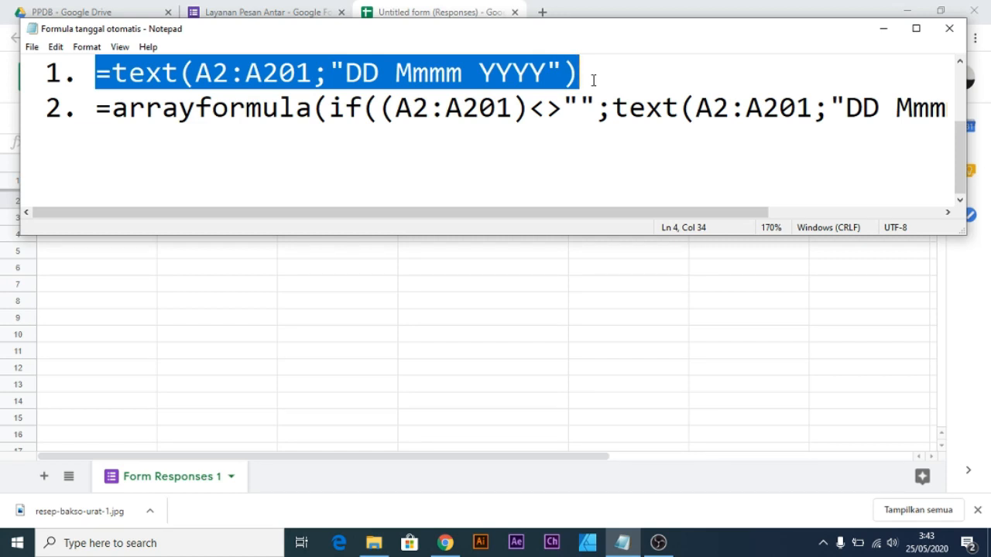
{"action": "left_click", "coordinate": [413, 147]}
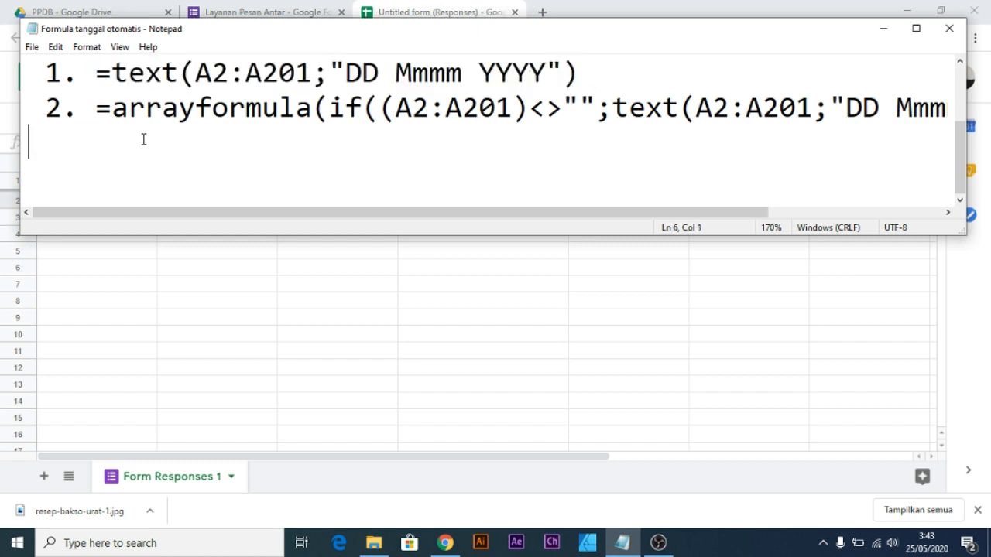
{"action": "left_click_drag", "start_coordinate": [94, 107], "coordinate": [199, 109]}
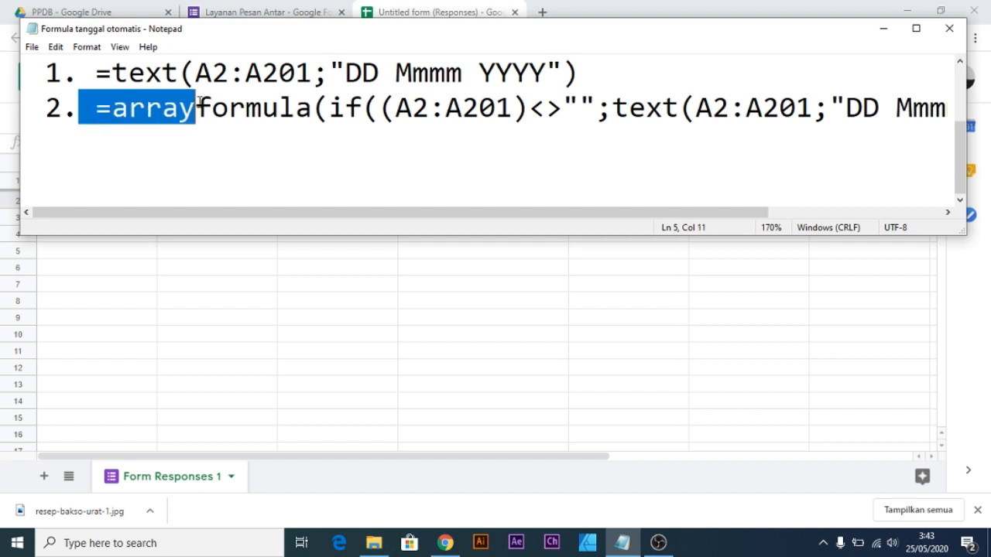
{"action": "left_click", "coordinate": [198, 132]}
{"action": "left_click_drag", "start_coordinate": [95, 109], "coordinate": [137, 110]}
{"action": "left_click", "coordinate": [228, 128]}
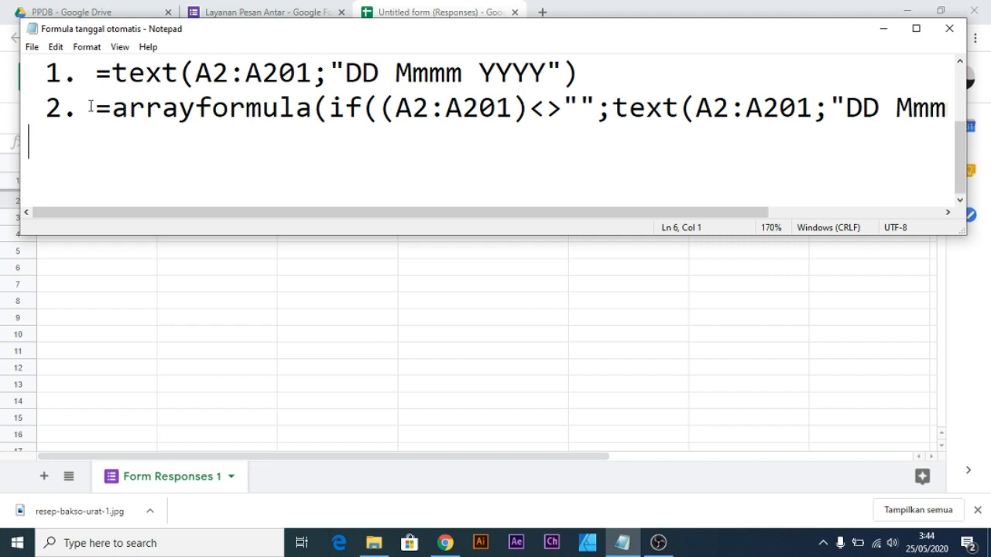
{"action": "scroll", "coordinate": [137, 116], "scroll_direction": "down", "scroll_amount": 4}
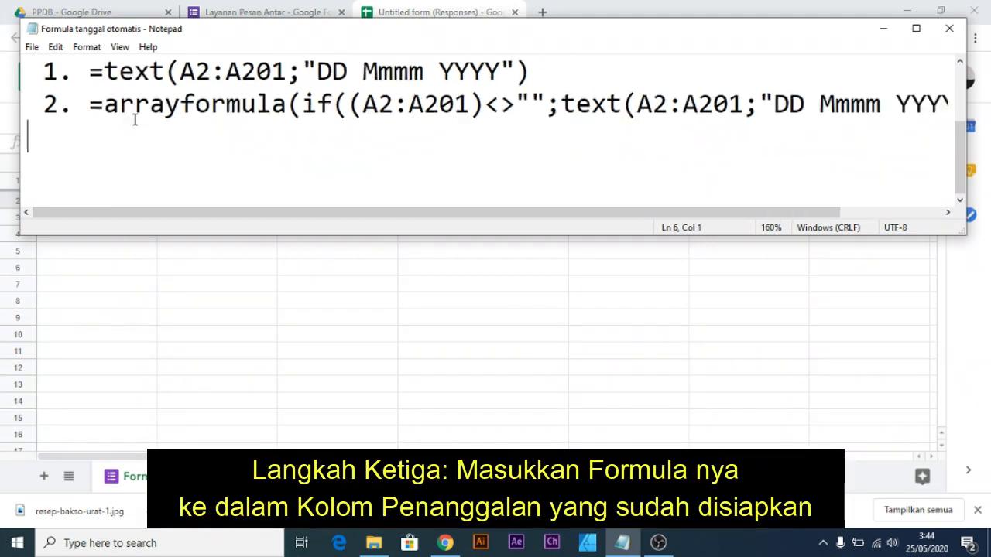
{"action": "left_click", "coordinate": [76, 124]}
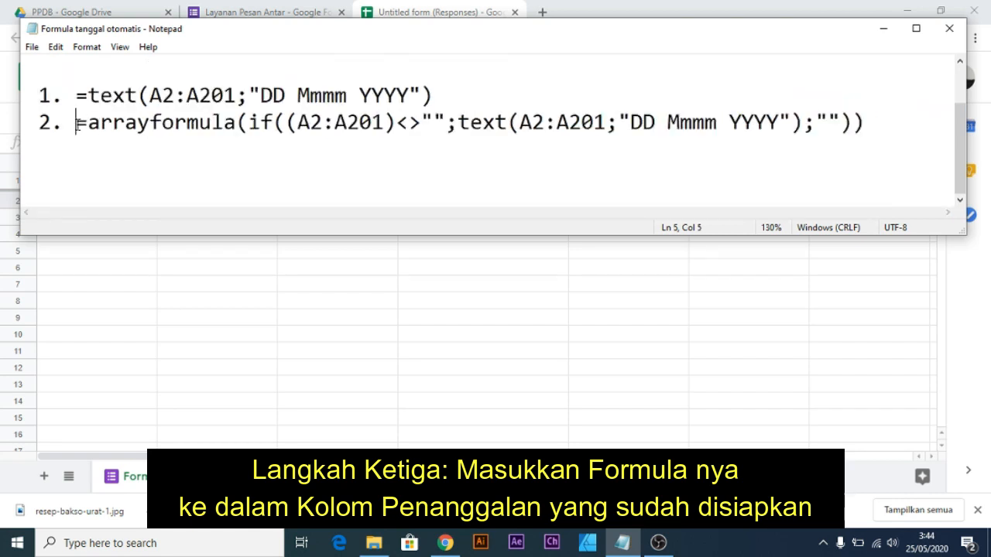
{"action": "left_click_drag", "start_coordinate": [77, 123], "coordinate": [865, 124]}
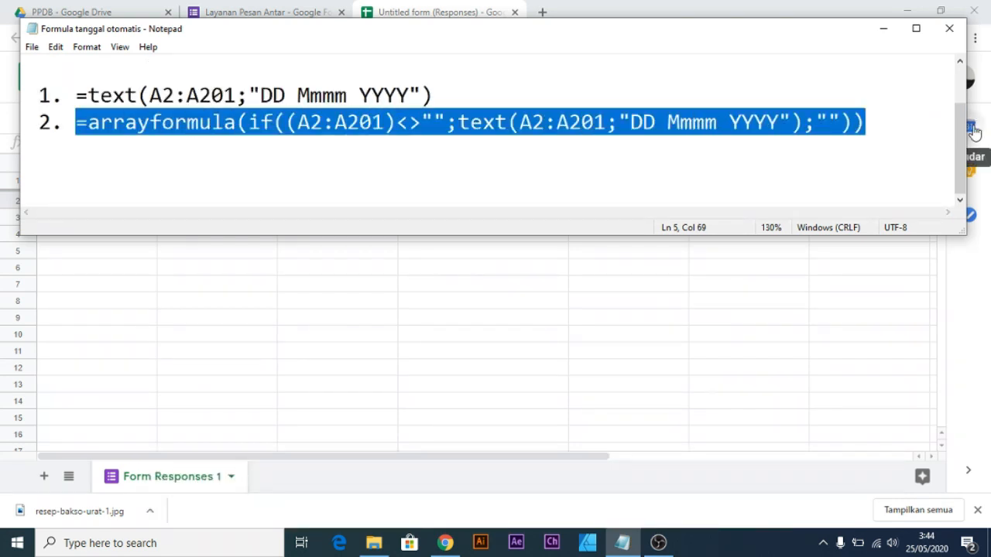
{"action": "left_click", "coordinate": [942, 273]}
Paste the arrayformula turning A2:A201 timestamps into DD Mmmm YYYY dates into F2.
{"action": "left_click", "coordinate": [735, 335]}
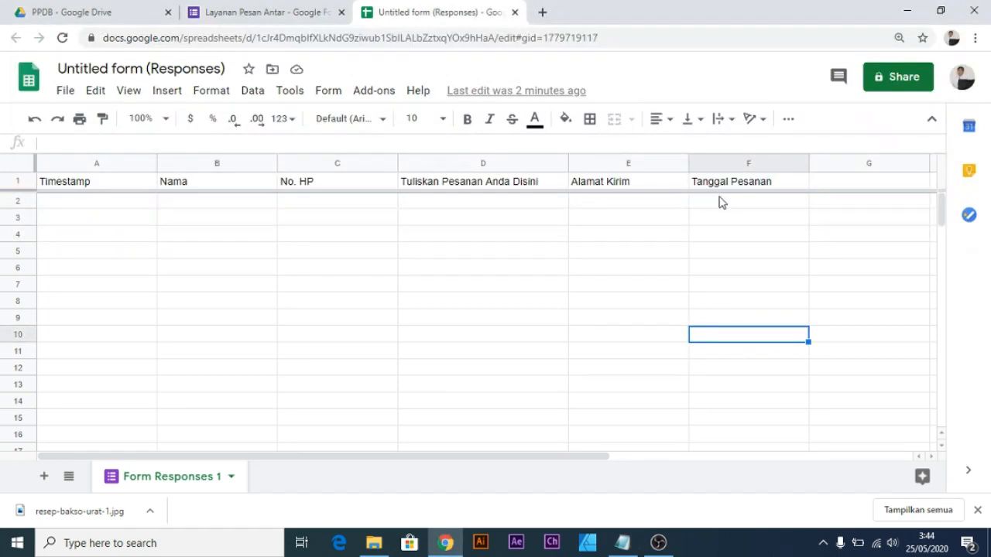
{"action": "left_click", "coordinate": [720, 203]}
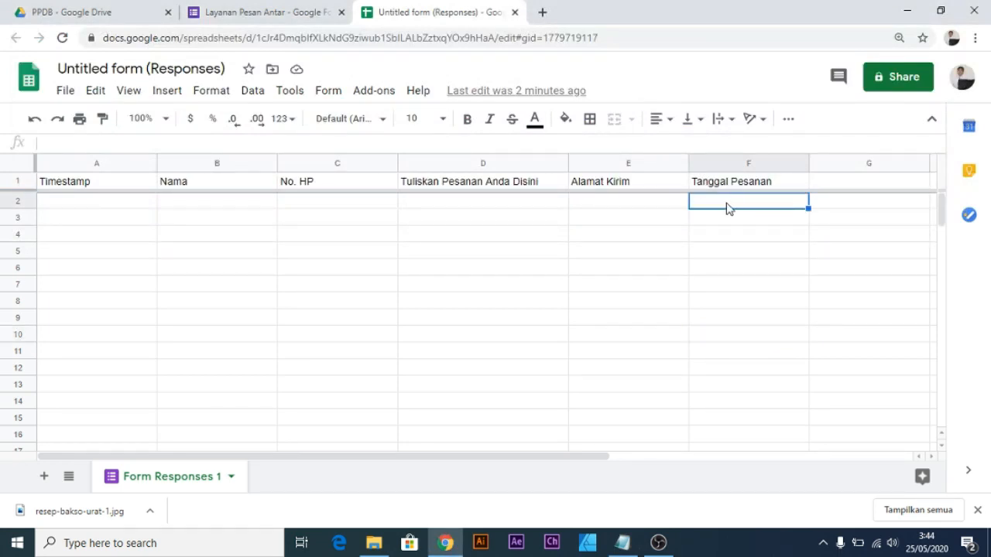
{"action": "type", "text": "=arrayformula(if((A2:A201)<>\"\",text(A2:A201,\"DD Mmmm YYYY\"),\"\"))"}
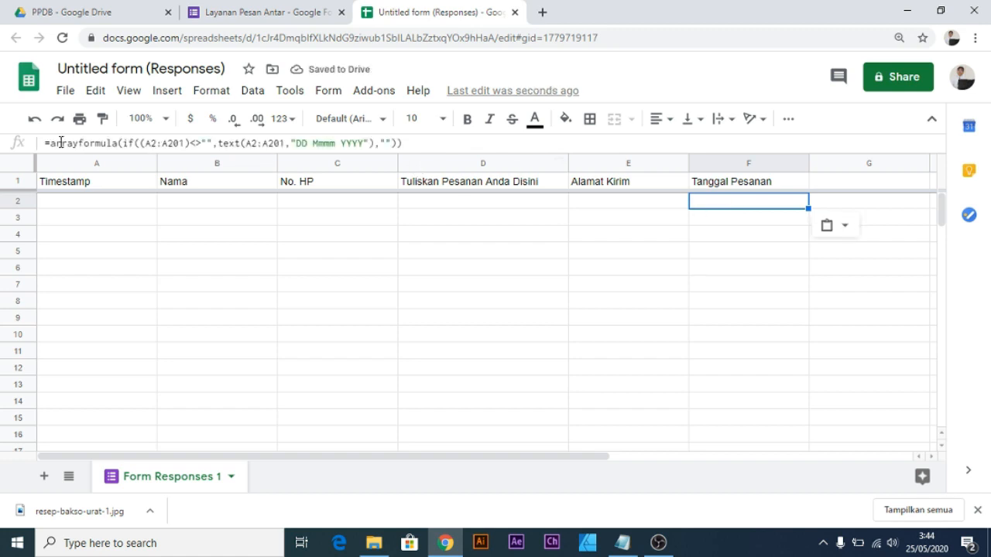
{"action": "key", "text": "ctrl+plus"}
{"action": "key", "text": "ctrl+plus"}
{"action": "key", "text": "ctrl+plus"}
{"action": "key", "text": "ctrl+plus"}
{"action": "key", "text": "ctrl+plus"}
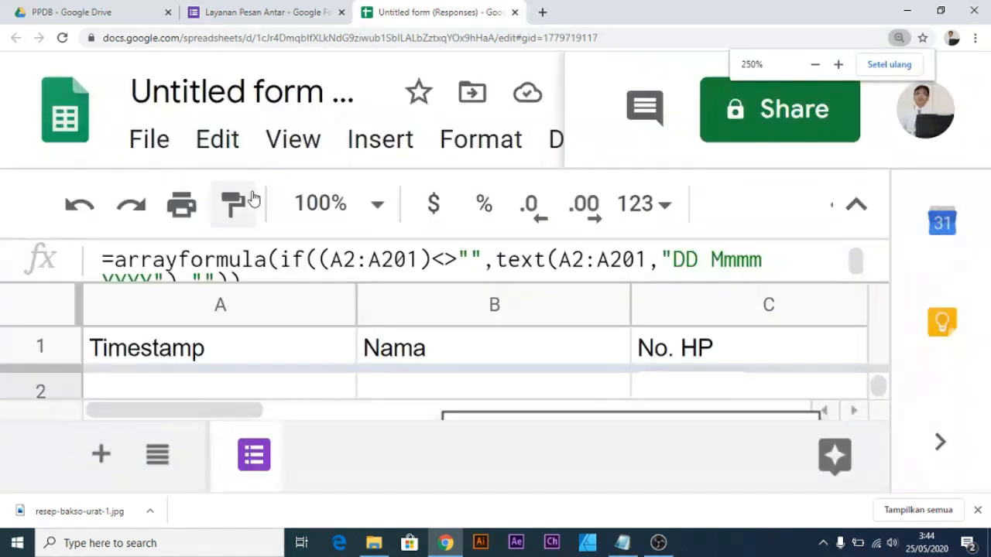
{"action": "key", "text": "ctrl+minus"}
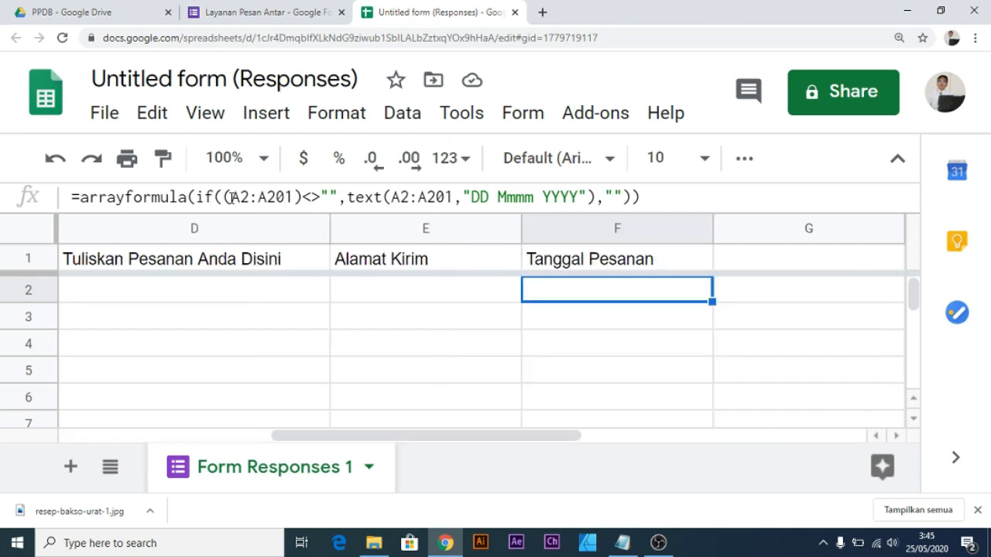
{"action": "left_click_drag", "start_coordinate": [230, 197], "coordinate": [302, 194]}
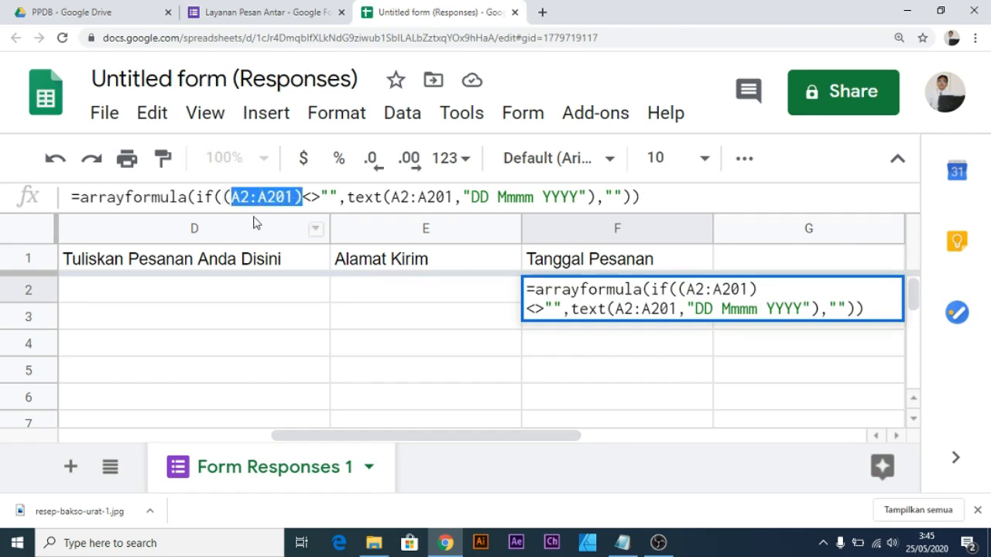
{"action": "left_click_drag", "start_coordinate": [372, 436], "coordinate": [164, 436]}
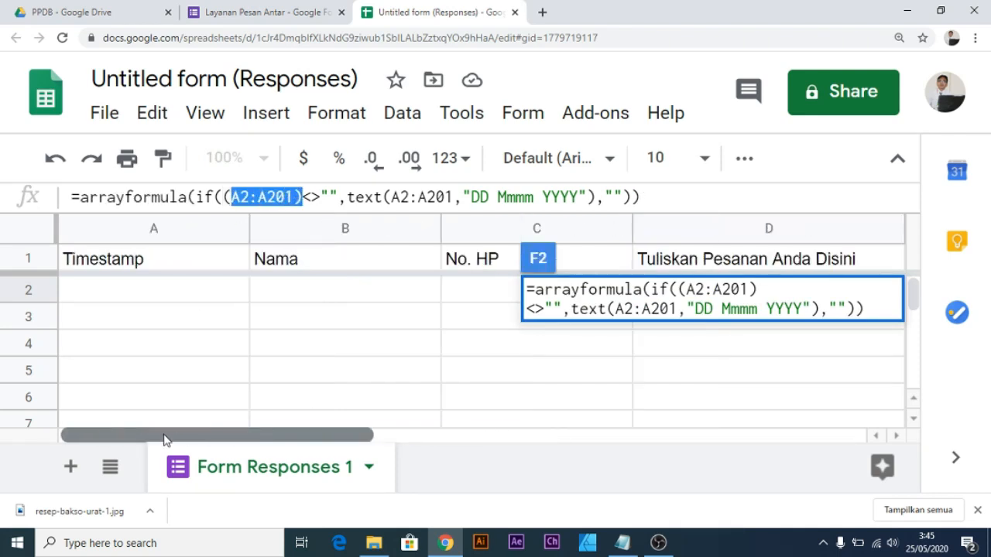
{"action": "left_click", "coordinate": [93, 290]}
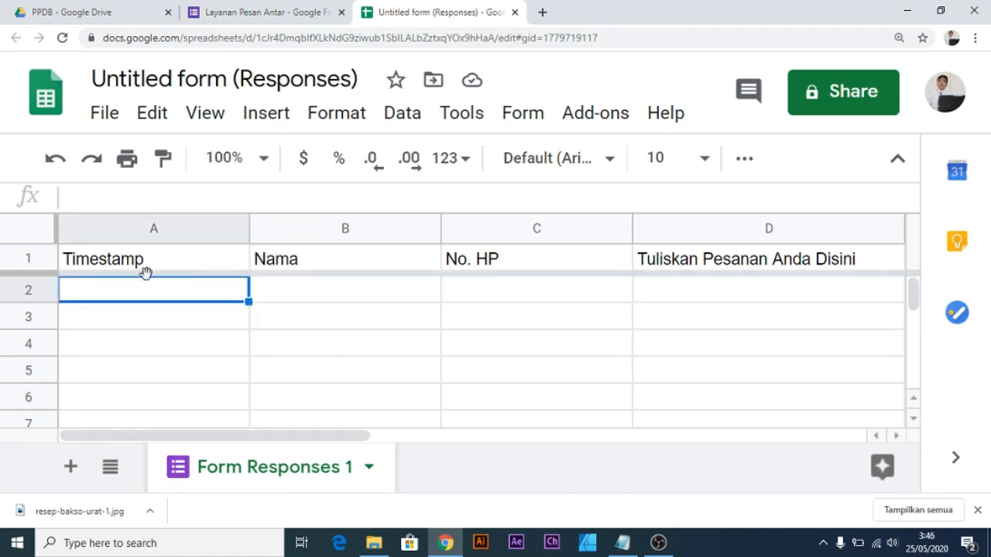
{"action": "scroll", "coordinate": [139, 304], "scroll_direction": "down", "scroll_amount": 15}
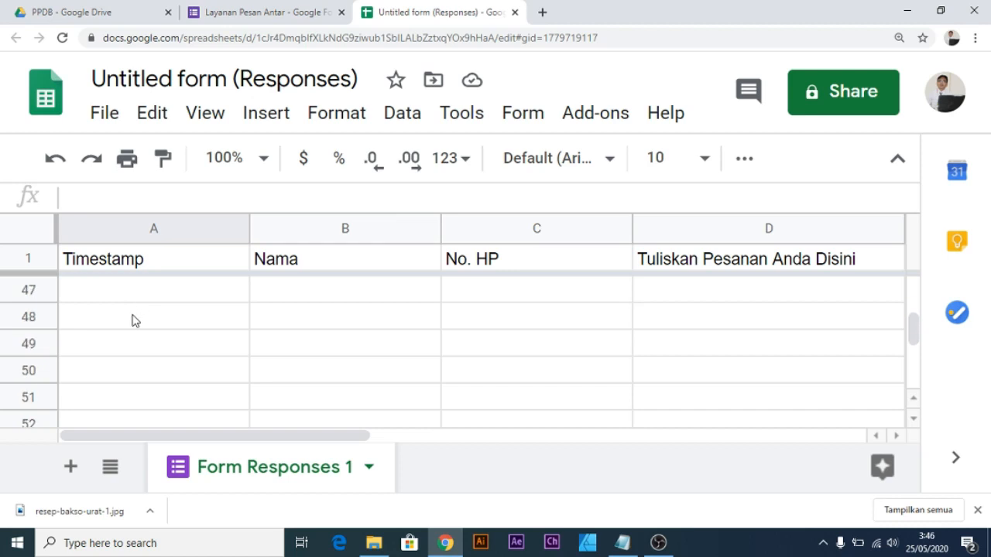
{"action": "scroll", "coordinate": [132, 320], "scroll_direction": "down", "scroll_amount": 16}
{"action": "scroll", "coordinate": [132, 321], "scroll_direction": "up", "scroll_amount": 19}
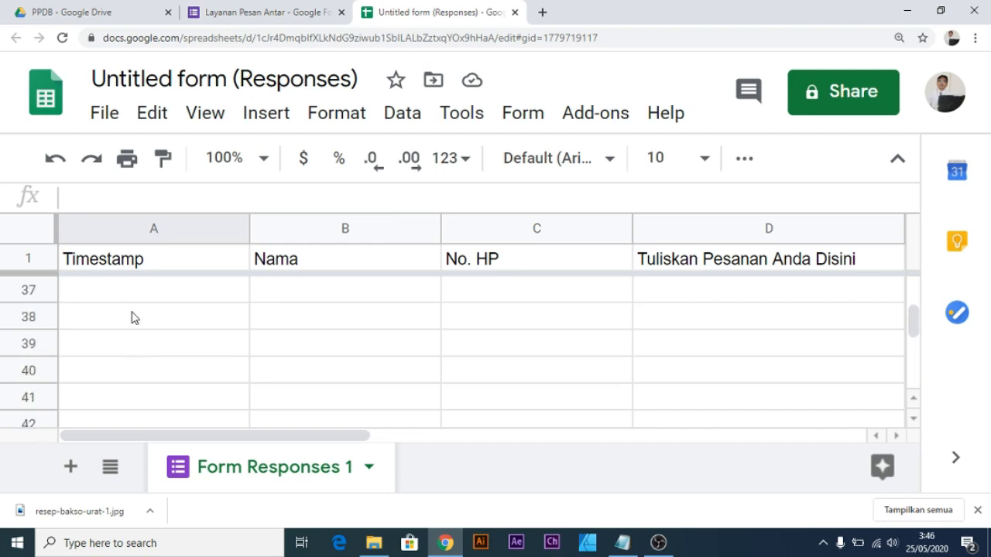
{"action": "scroll", "coordinate": [132, 318], "scroll_direction": "up", "scroll_amount": 12}
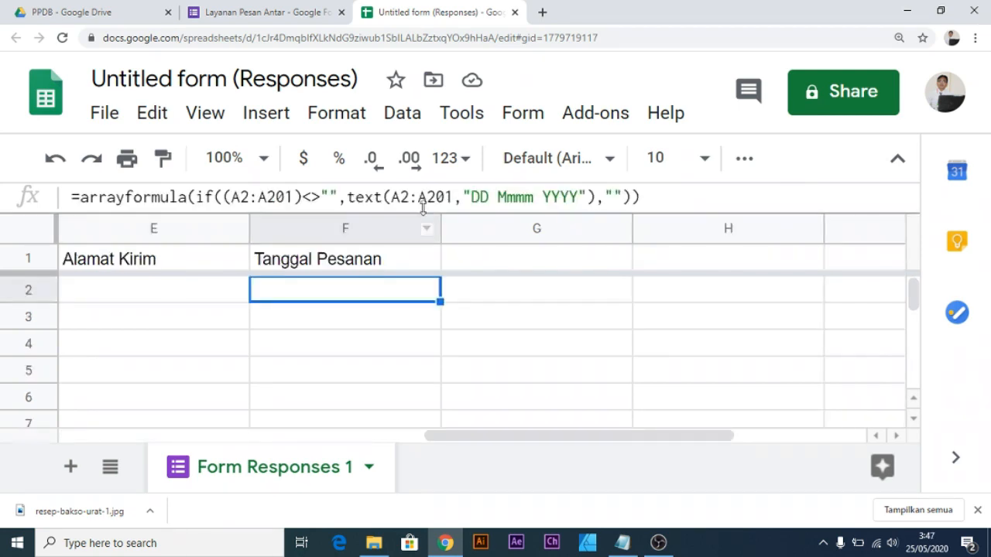
{"action": "left_click_drag", "start_coordinate": [258, 197], "coordinate": [293, 196]}
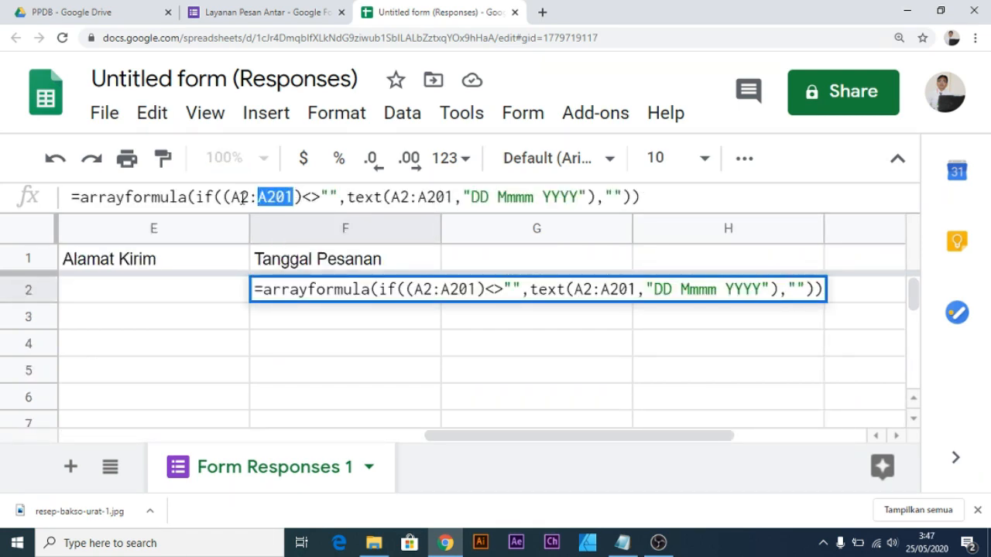
{"action": "left_click_drag", "start_coordinate": [232, 197], "coordinate": [291, 199]}
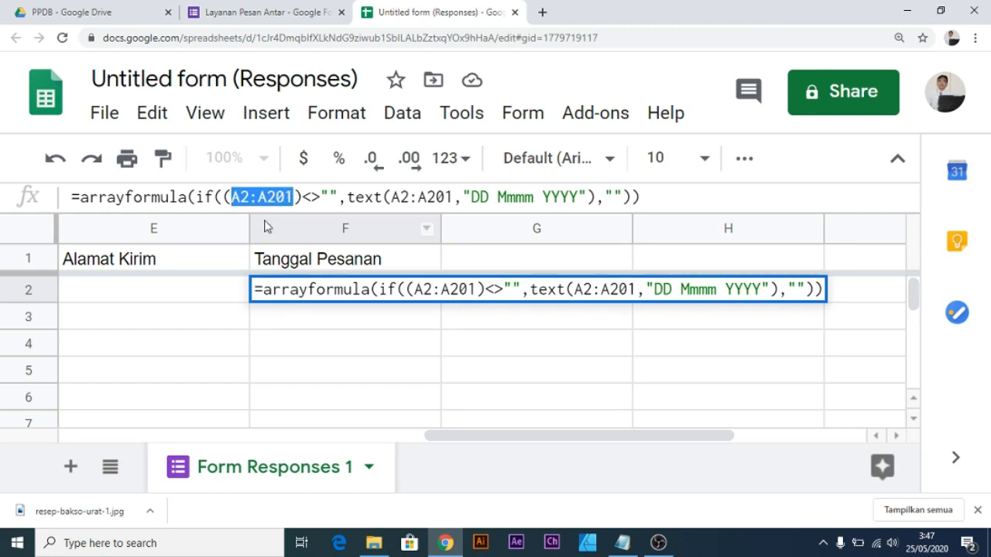
{"action": "left_click", "coordinate": [672, 193]}
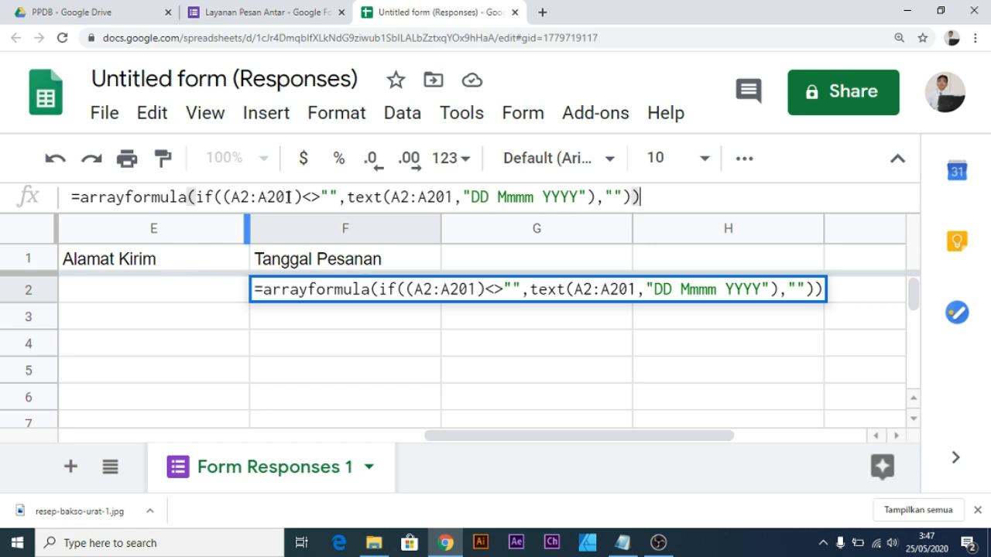
{"action": "left_click", "coordinate": [28, 259]}
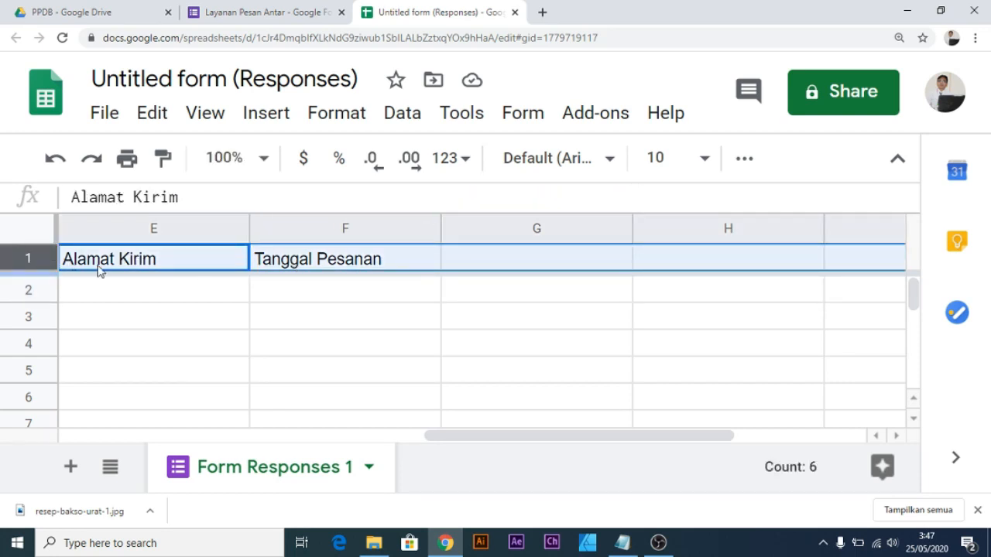
{"action": "left_click", "coordinate": [96, 299]}
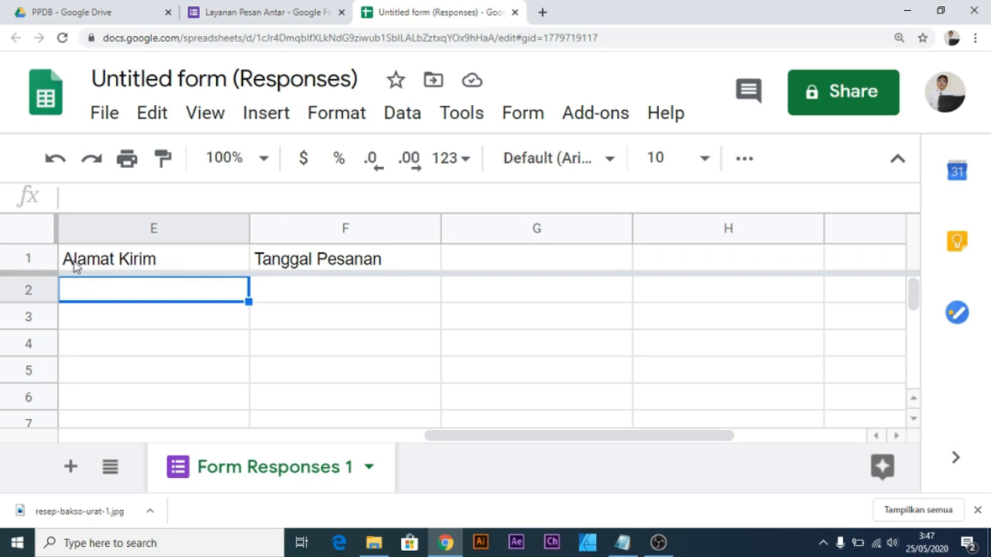
{"action": "left_click", "coordinate": [299, 289]}
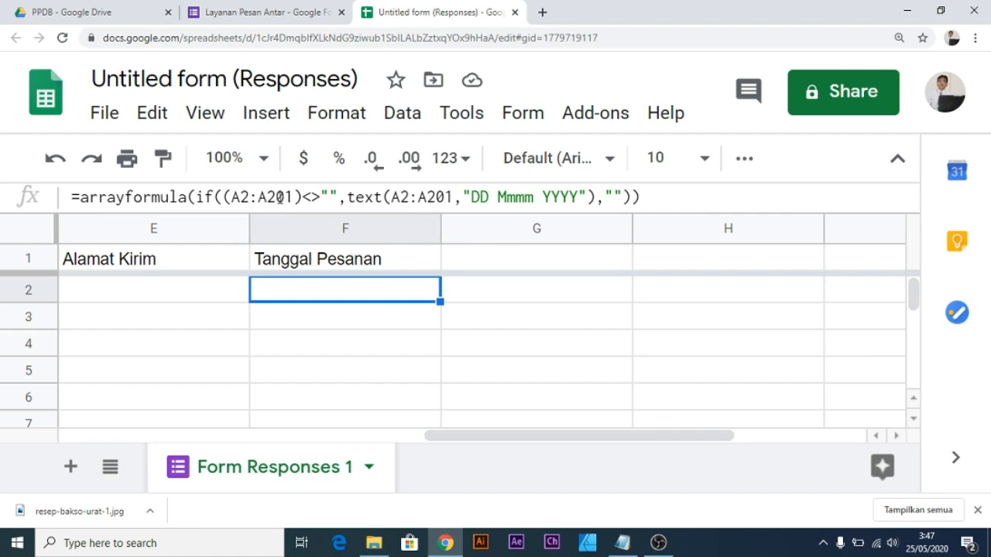
{"action": "left_click", "coordinate": [318, 263]}
{"action": "left_click", "coordinate": [394, 287]}
{"action": "scroll", "coordinate": [332, 362], "scroll_direction": "down", "scroll_amount": 2}
{"action": "scroll", "coordinate": [336, 363], "scroll_direction": "up", "scroll_amount": 2}
{"action": "left_click_drag", "start_coordinate": [473, 197], "coordinate": [588, 198]}
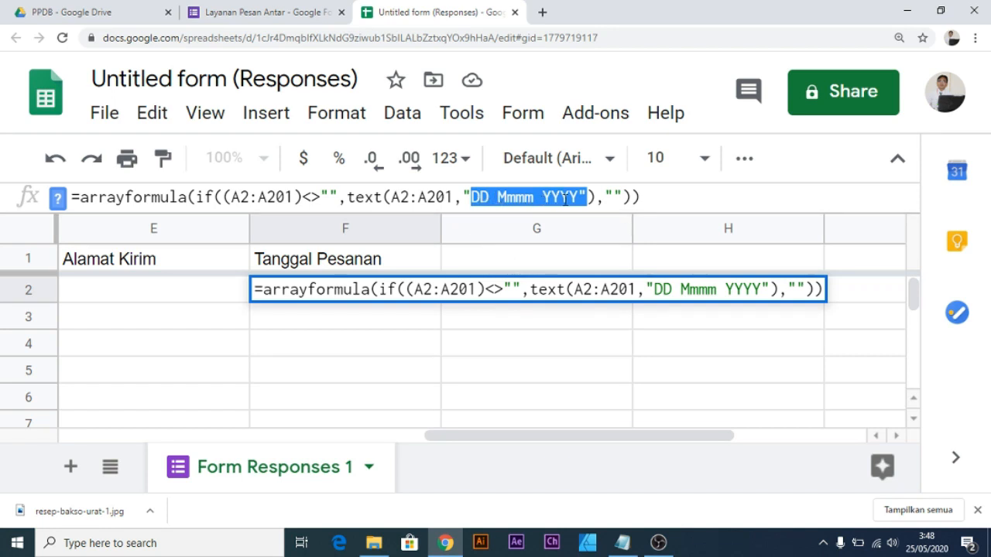
Review the DD Mmmm YYYY pattern in F2's arrayformula and commit it unchanged.
{"action": "left_click", "coordinate": [494, 199]}
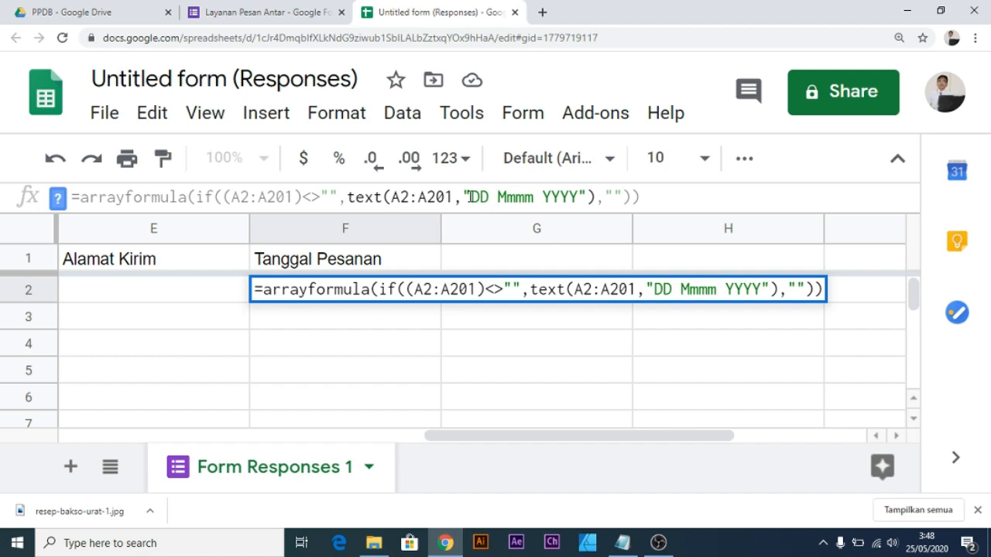
{"action": "left_click_drag", "start_coordinate": [472, 196], "coordinate": [532, 197]}
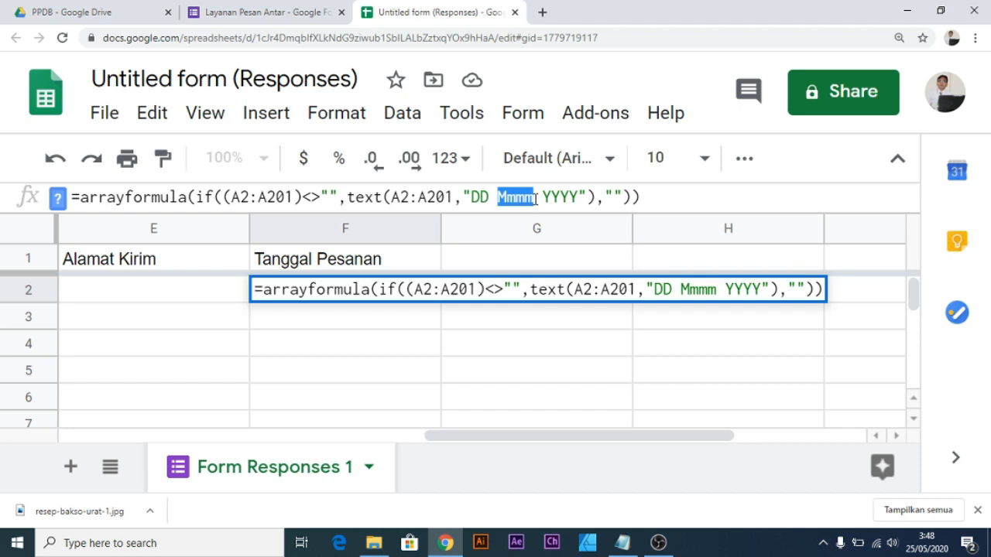
{"action": "left_click", "coordinate": [544, 197]}
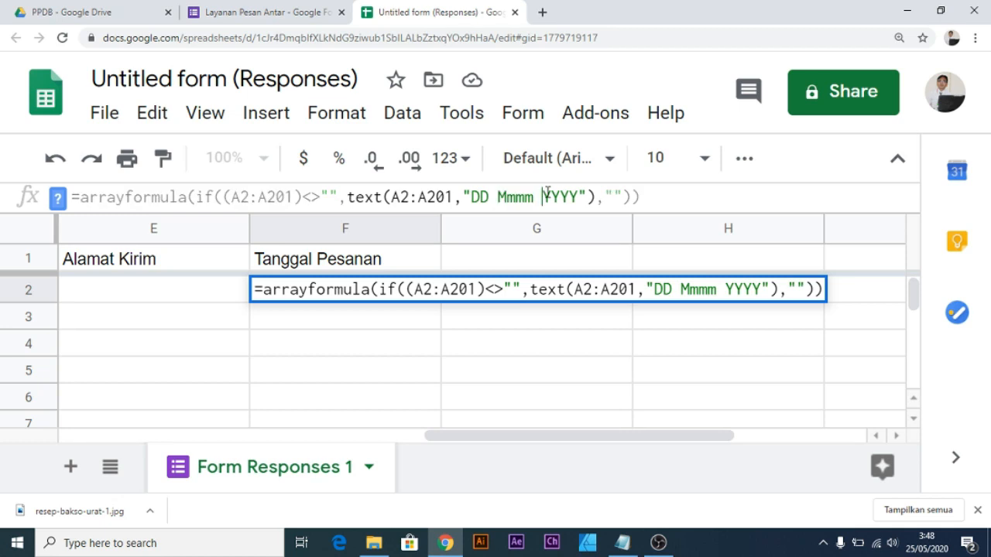
{"action": "left_click_drag", "start_coordinate": [544, 197], "coordinate": [579, 197]}
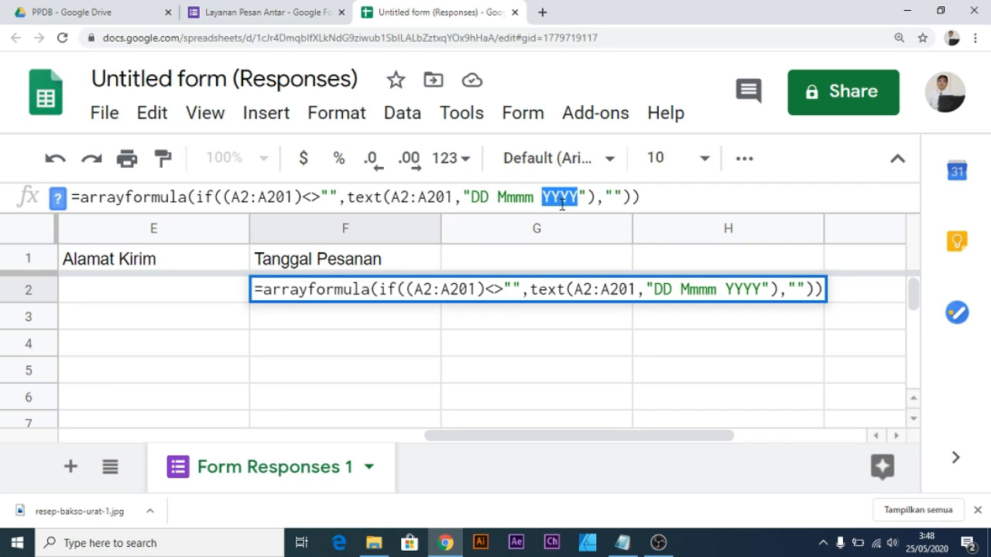
{"action": "left_click", "coordinate": [578, 196]}
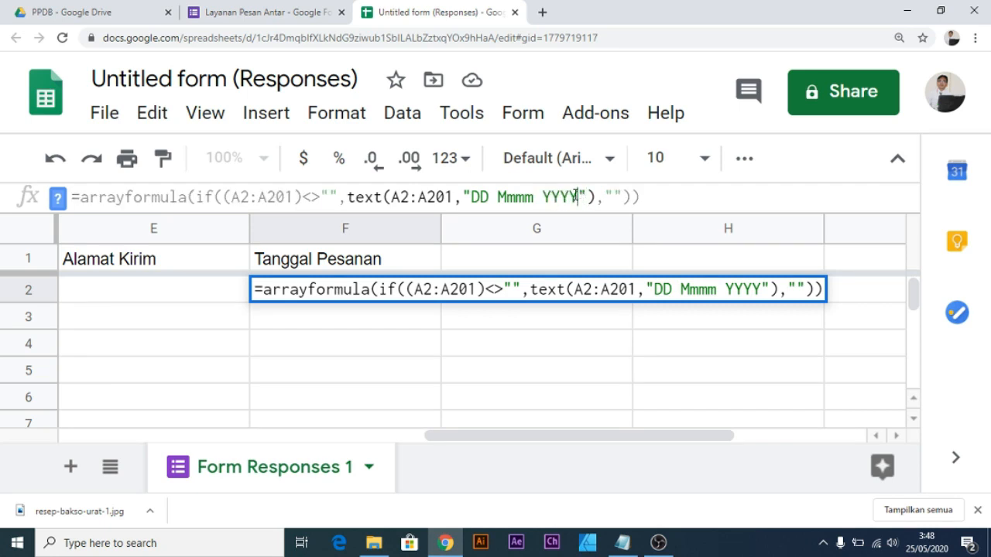
{"action": "left_click_drag", "start_coordinate": [577, 197], "coordinate": [472, 192]}
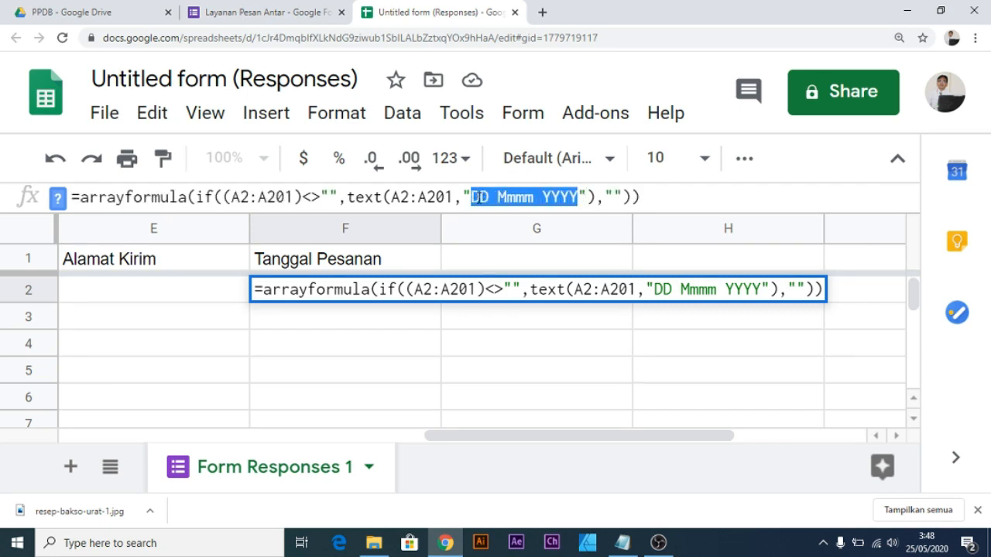
{"action": "left_click", "coordinate": [491, 199]}
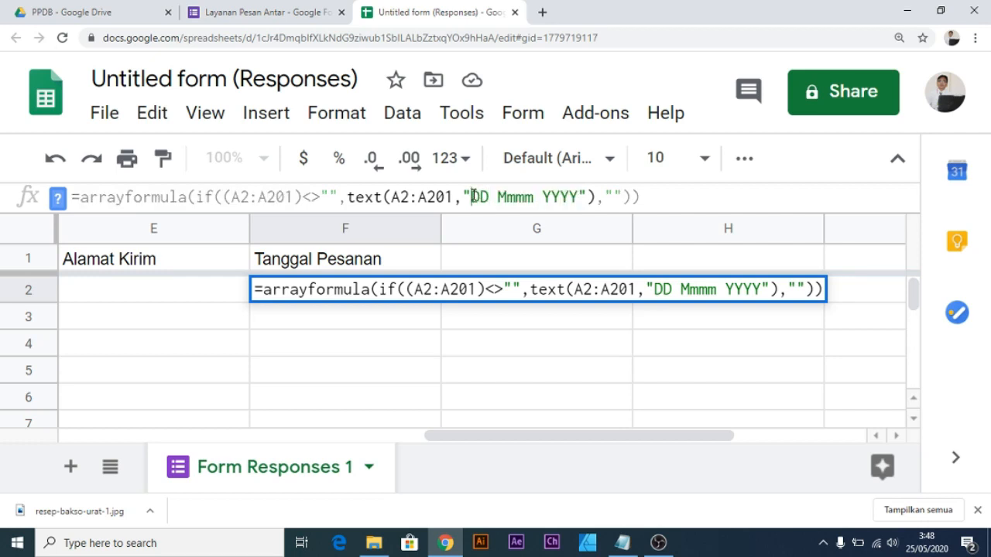
{"action": "left_click_drag", "start_coordinate": [472, 196], "coordinate": [577, 197]}
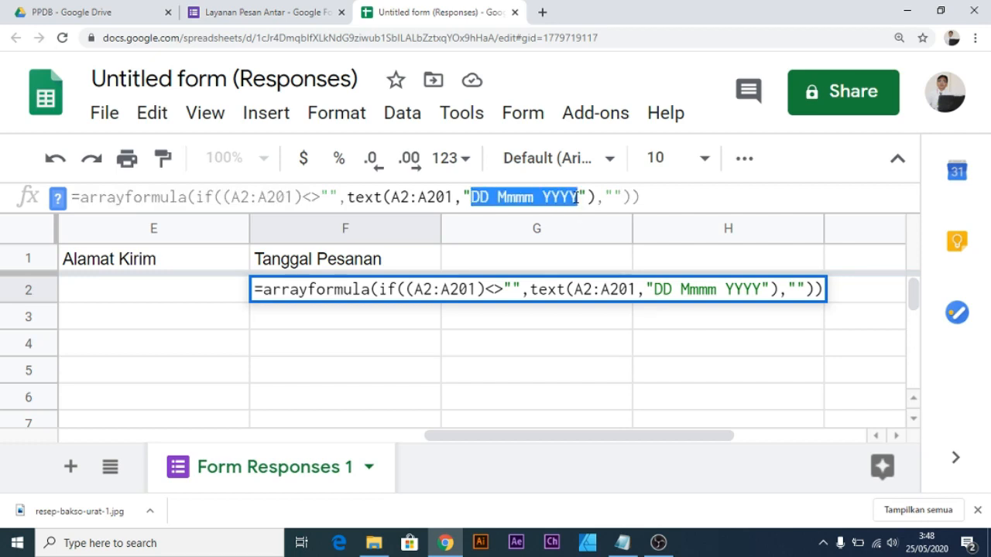
{"action": "left_click", "coordinate": [531, 198]}
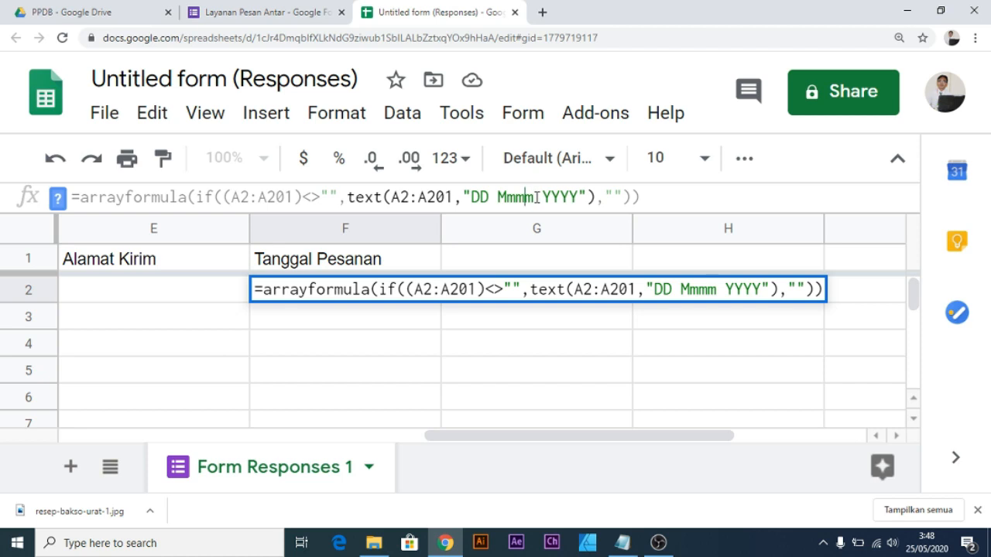
{"action": "left_click", "coordinate": [493, 195]}
{"action": "left_click_drag", "start_coordinate": [465, 195], "coordinate": [576, 197]}
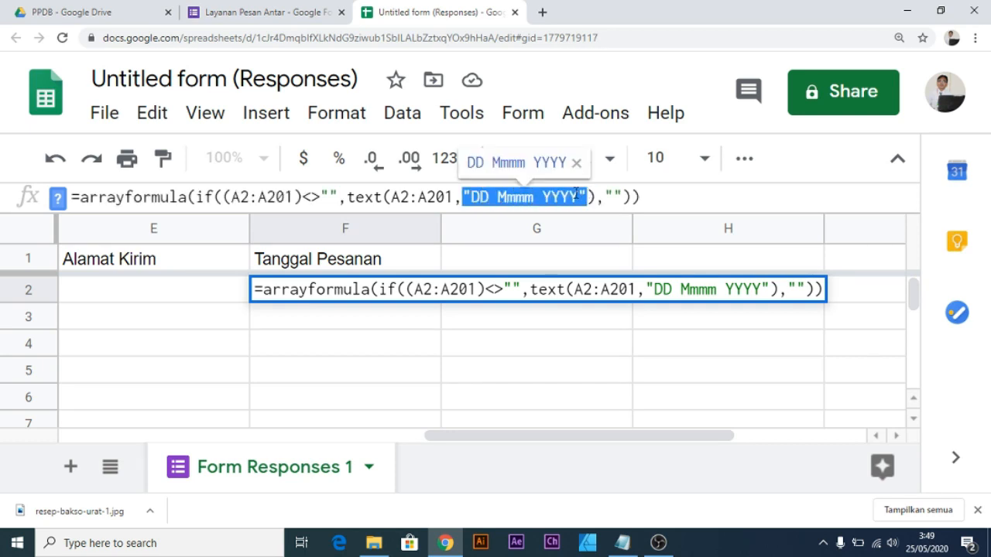
{"action": "key", "text": "Return"}
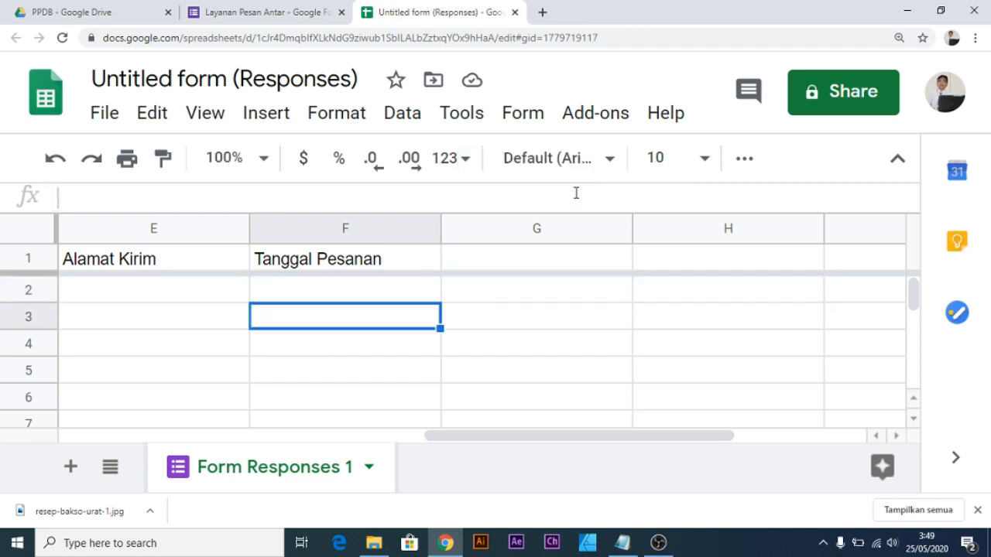
{"action": "left_click", "coordinate": [345, 292]}
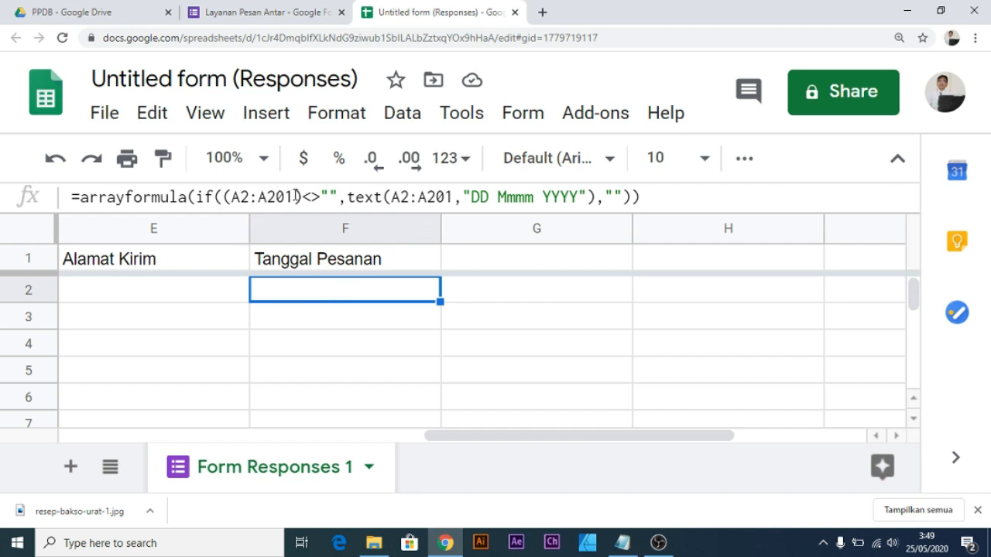
{"action": "left_click_drag", "start_coordinate": [81, 197], "coordinate": [124, 196]}
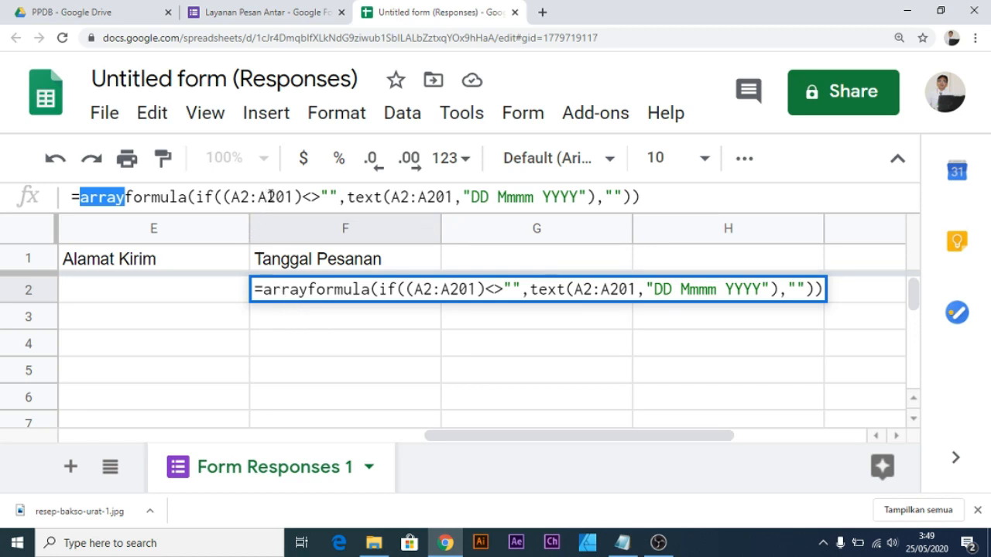
{"action": "left_click_drag", "start_coordinate": [257, 196], "coordinate": [286, 196]}
{"action": "key", "text": "Escape"}
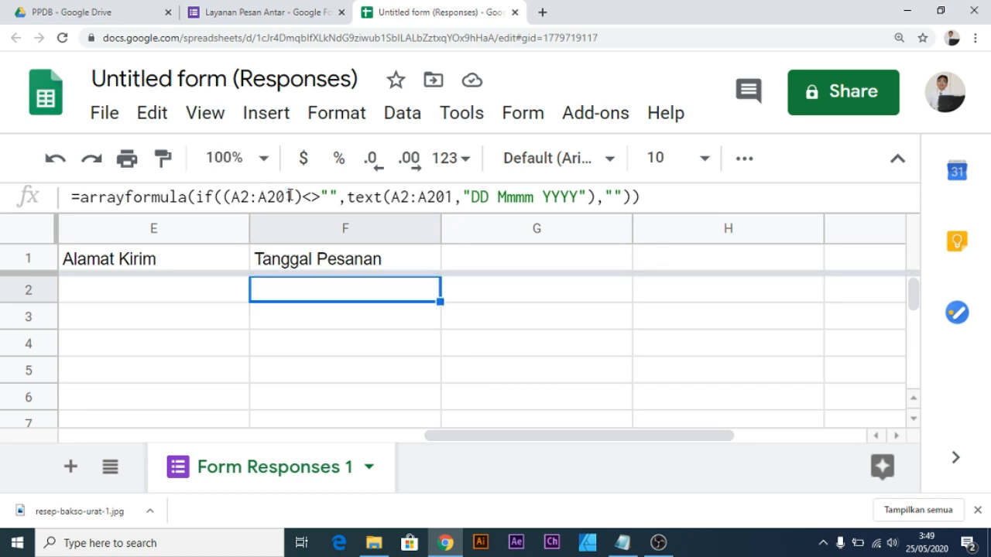
{"action": "key", "text": "ctrl+0"}
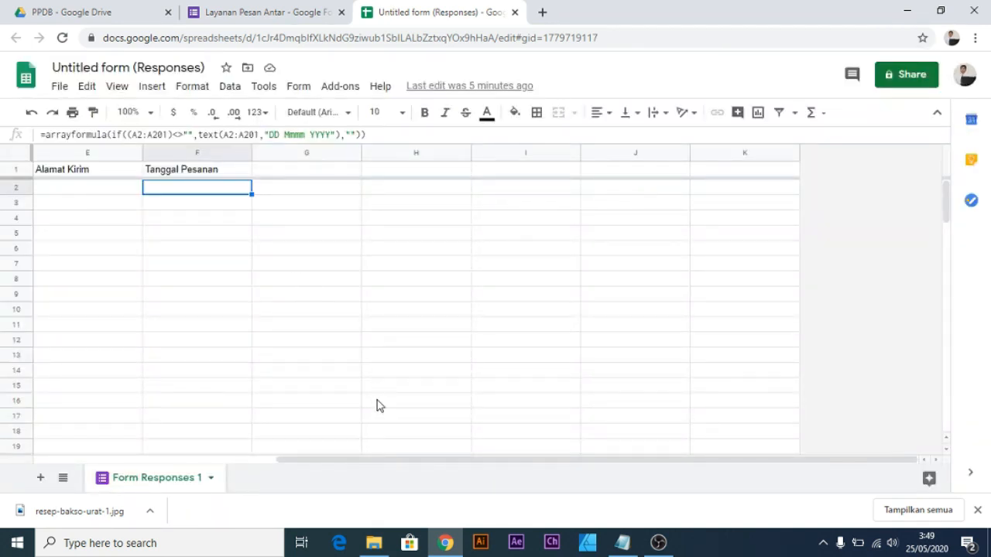
{"action": "left_click_drag", "start_coordinate": [392, 459], "coordinate": [140, 449]}
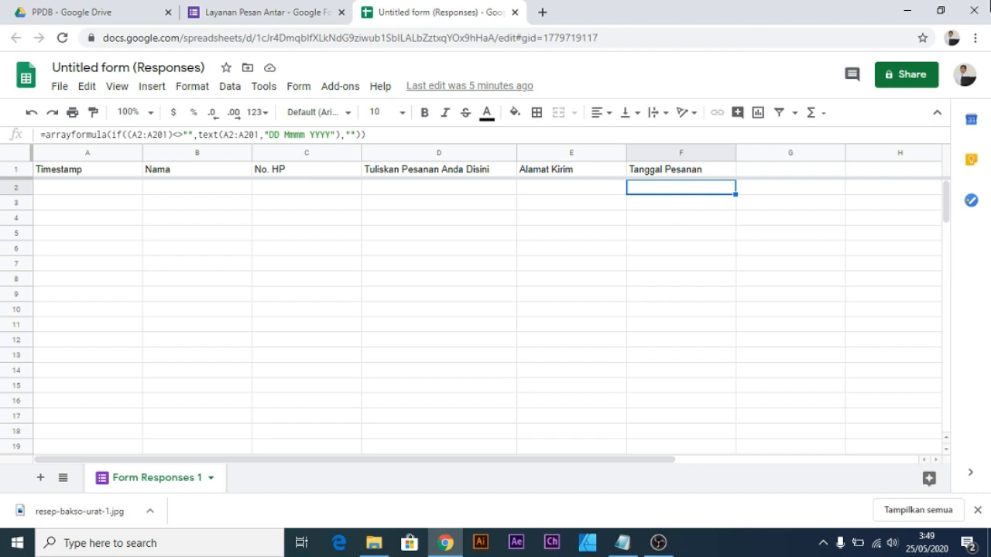
Return to the form's questions and open the live form for a test submission.
{"action": "left_click", "coordinate": [267, 12]}
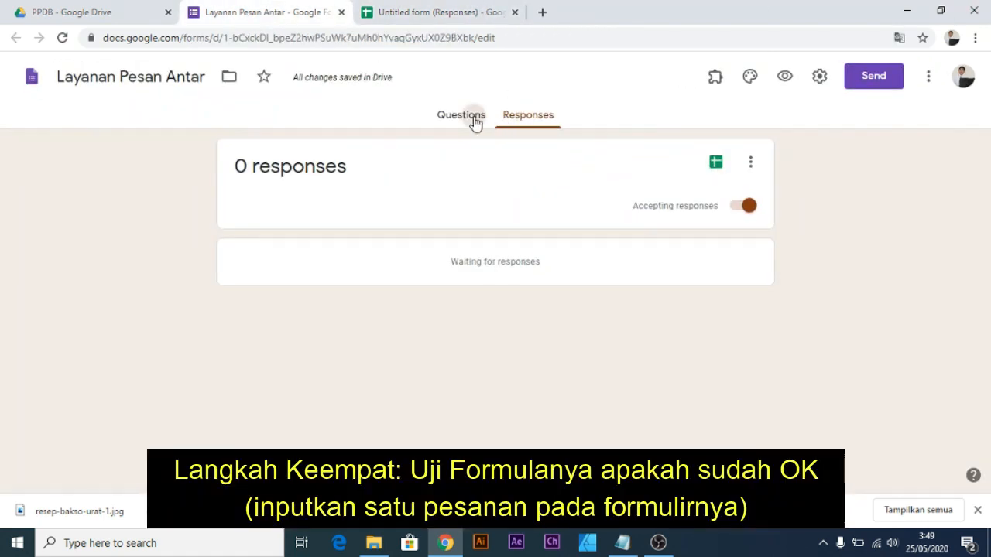
{"action": "left_click", "coordinate": [472, 120]}
{"action": "scroll", "coordinate": [423, 201], "scroll_direction": "down", "scroll_amount": 2}
{"action": "scroll", "coordinate": [437, 161], "scroll_direction": "up", "scroll_amount": 2}
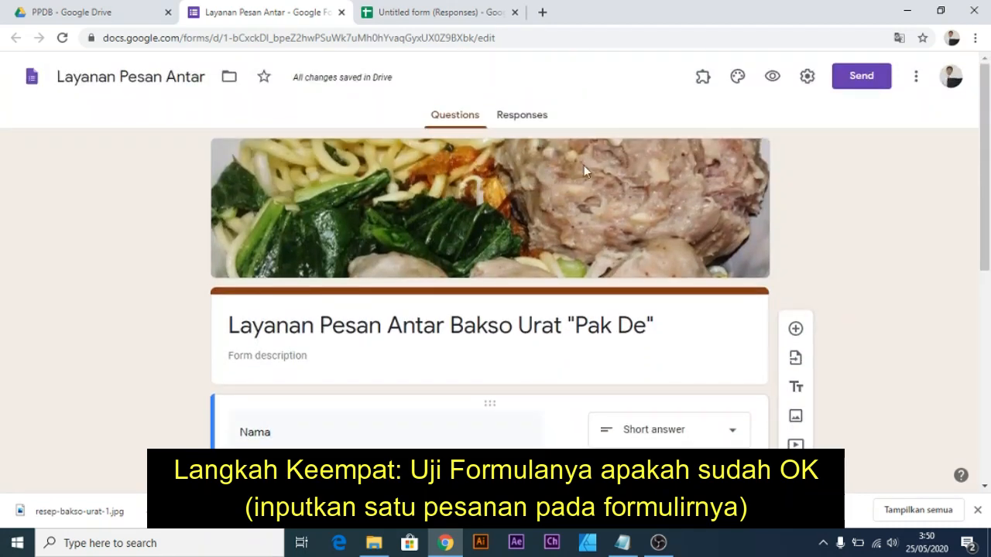
{"action": "left_click", "coordinate": [769, 84]}
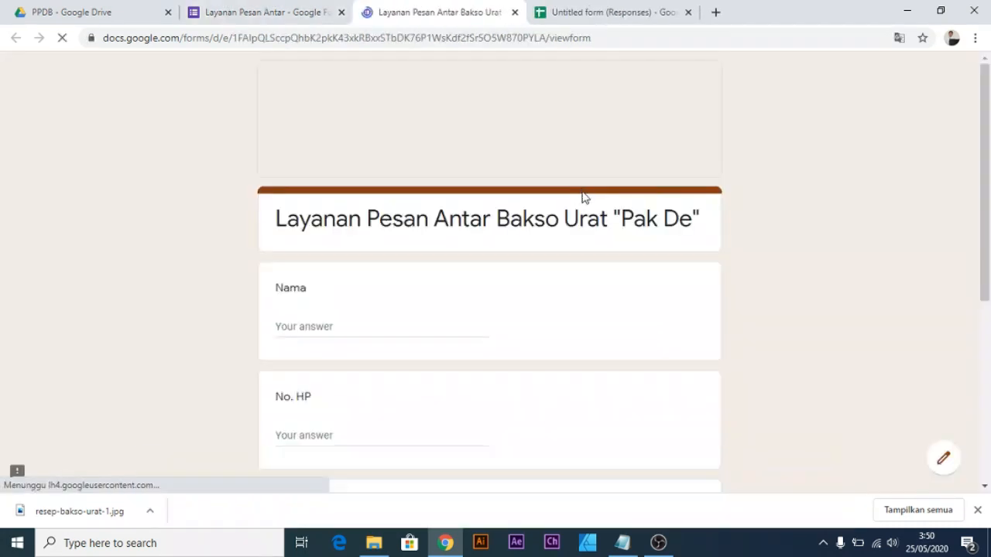
Fill in the customer's name and phone number on the order form.
{"action": "left_click", "coordinate": [426, 323]}
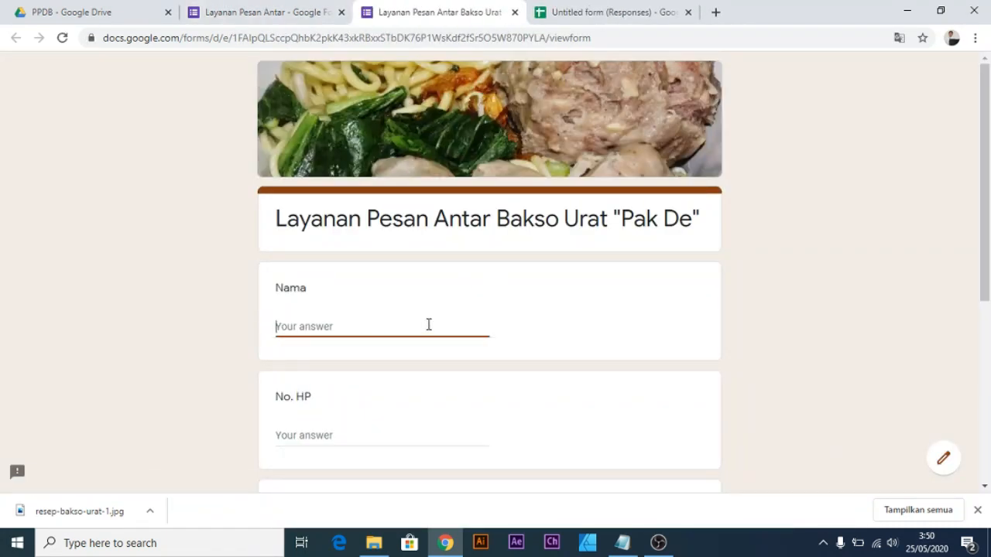
{"action": "type", "text": "Amima"}
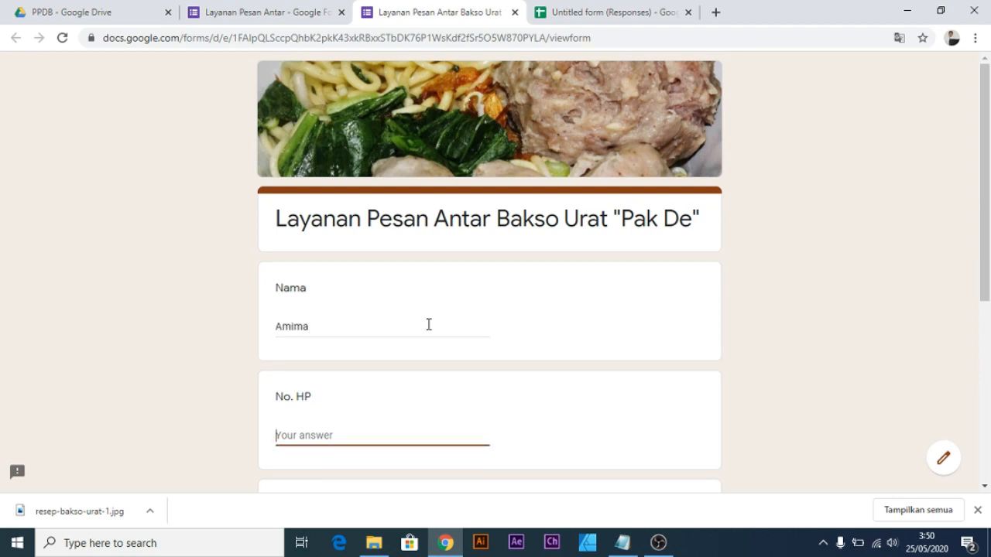
{"action": "key", "text": "Tab"}
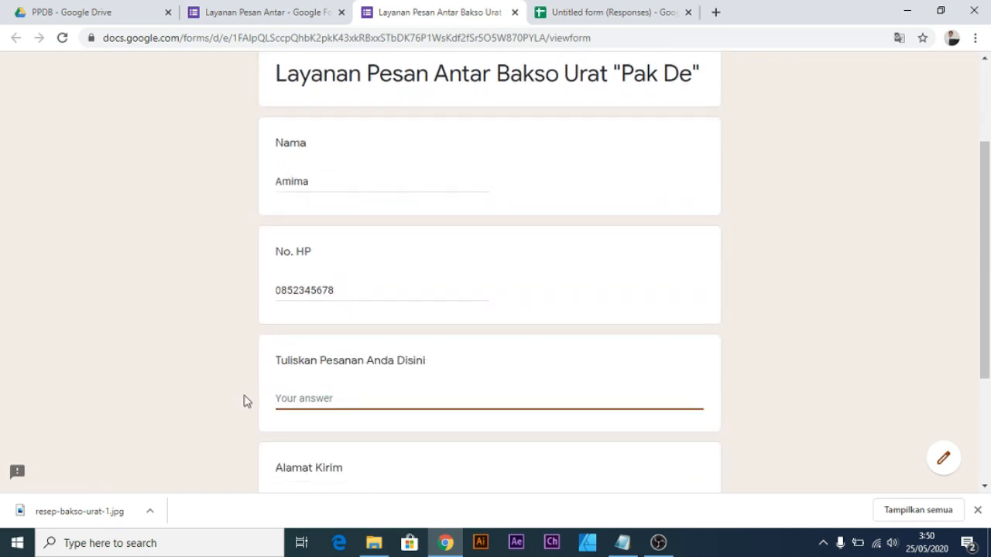
Enter the order lines 'Bakso Urat', 'Mie dan Saos dipisah' and 'Jangan lupa Kuahnya..'.
{"action": "type", "text": "Bakso"}
{"action": "key", "text": "ctrl+plus"}
{"action": "key", "text": "ctrl+plus"}
{"action": "key", "text": "ctrl+plus"}
{"action": "scroll", "coordinate": [354, 380], "scroll_direction": "down", "scroll_amount": 3}
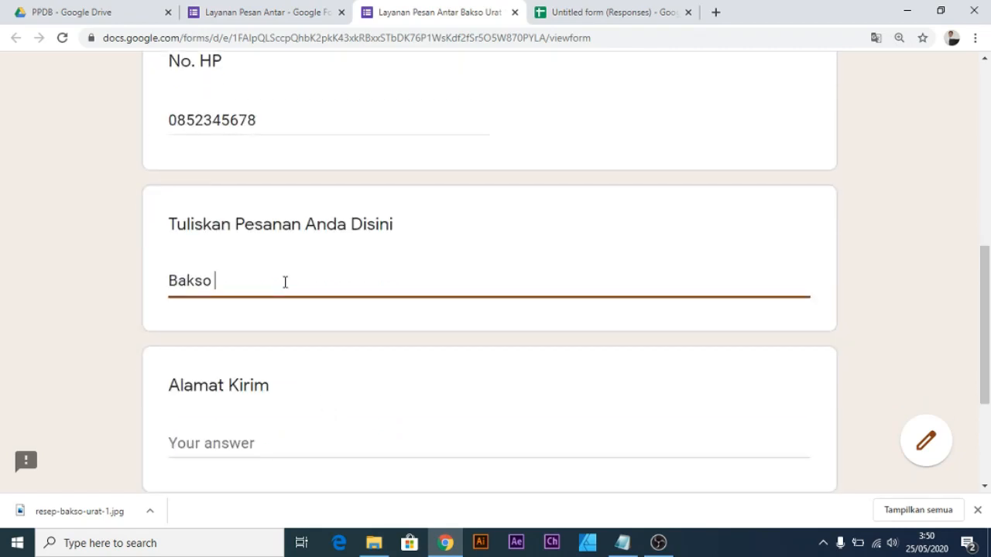
{"action": "type", "text": "Urat"}
{"action": "key", "text": "Return"}
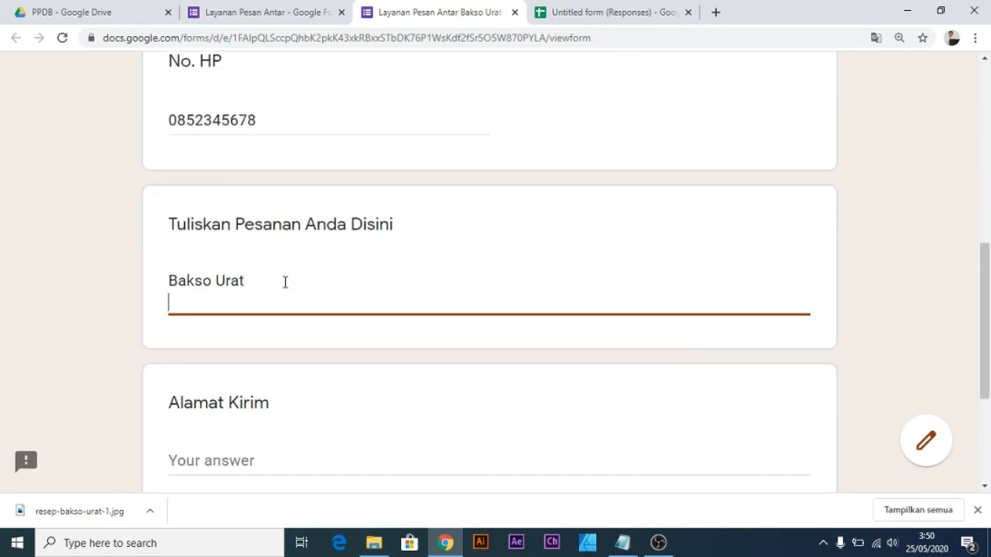
{"action": "type", "text": "Miew"}
{"action": "key", "text": "BackSpace"}
{"action": "type", "text": "dan Sa"}
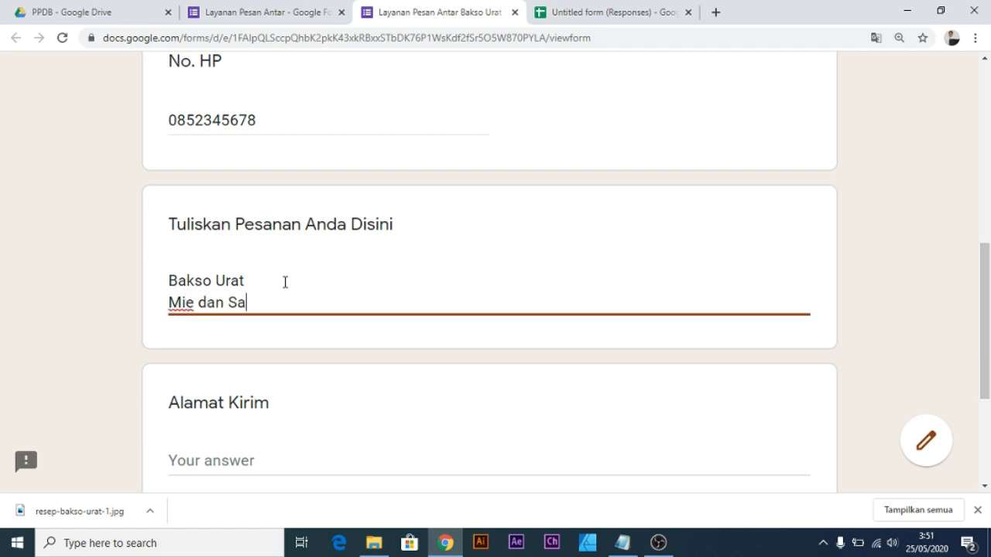
{"action": "type", "text": "os dipisah"}
{"action": "key", "text": "Return"}
{"action": "type", "text": "Jan"}
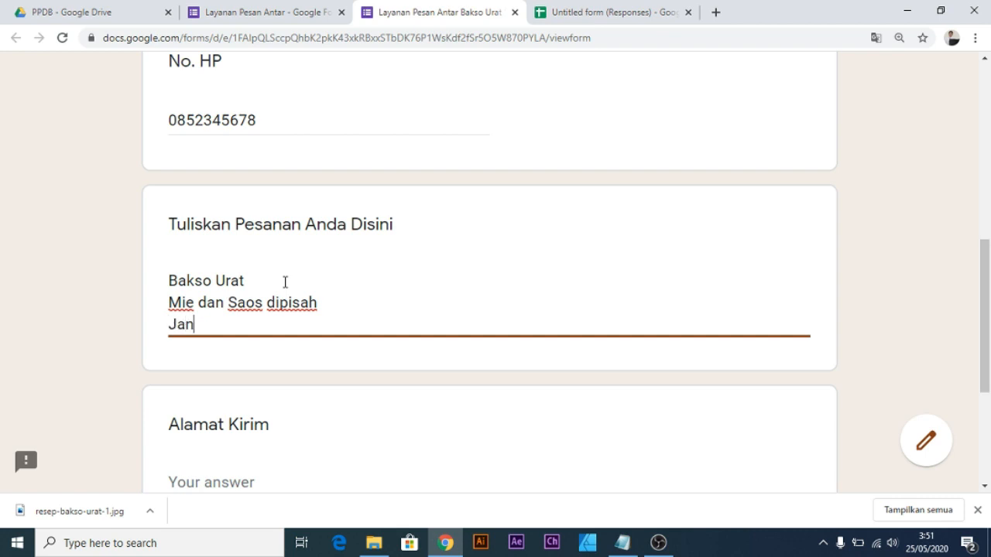
{"action": "type", "text": "gan lupa Kuahnya..."}
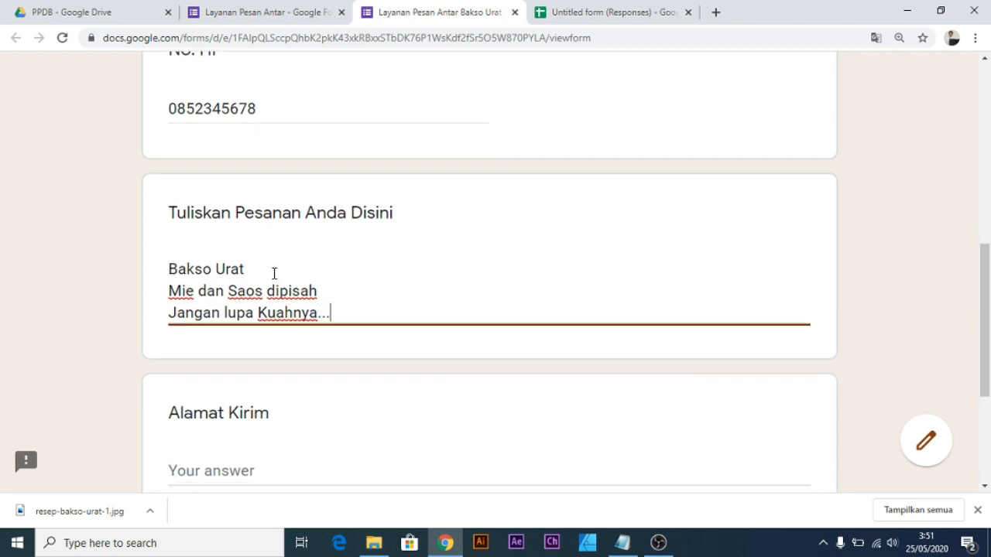
Fill in the Alamat Kirim delivery address and submit the order.
{"action": "scroll", "coordinate": [274, 274], "scroll_direction": "down", "scroll_amount": 3}
{"action": "left_click", "coordinate": [274, 272]}
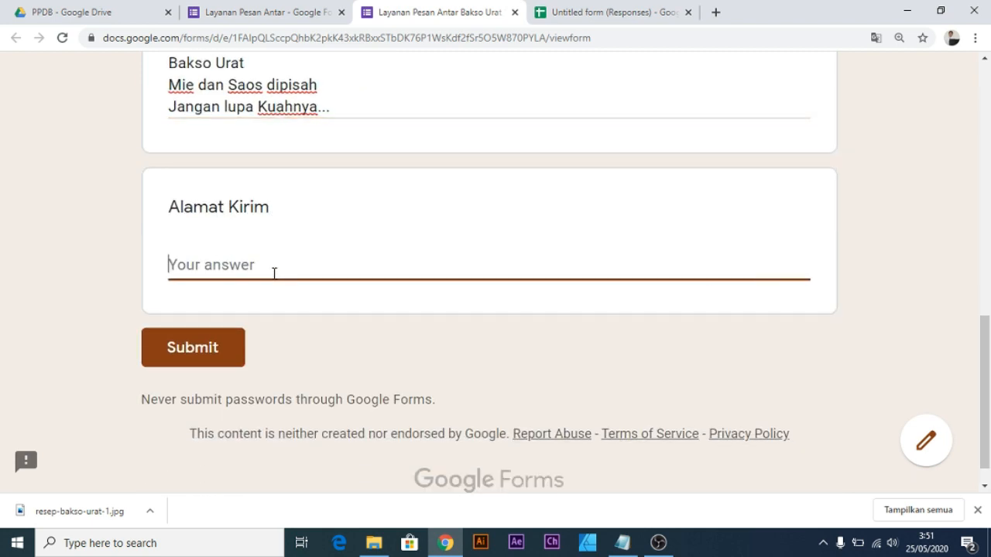
{"action": "type", "text": "Alamat"}
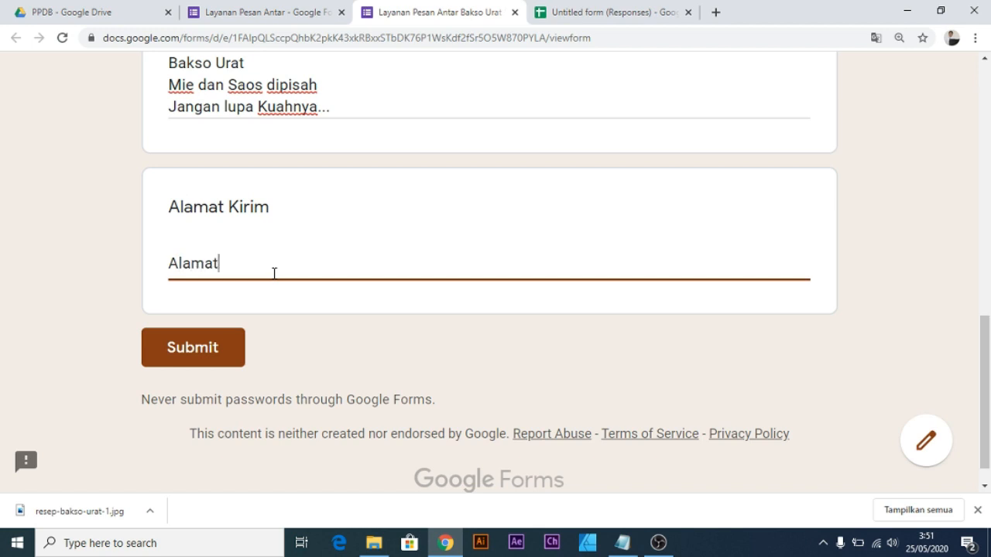
{"action": "type", "text": " Saya..."}
{"action": "scroll", "coordinate": [228, 380], "scroll_direction": "up", "scroll_amount": 2}
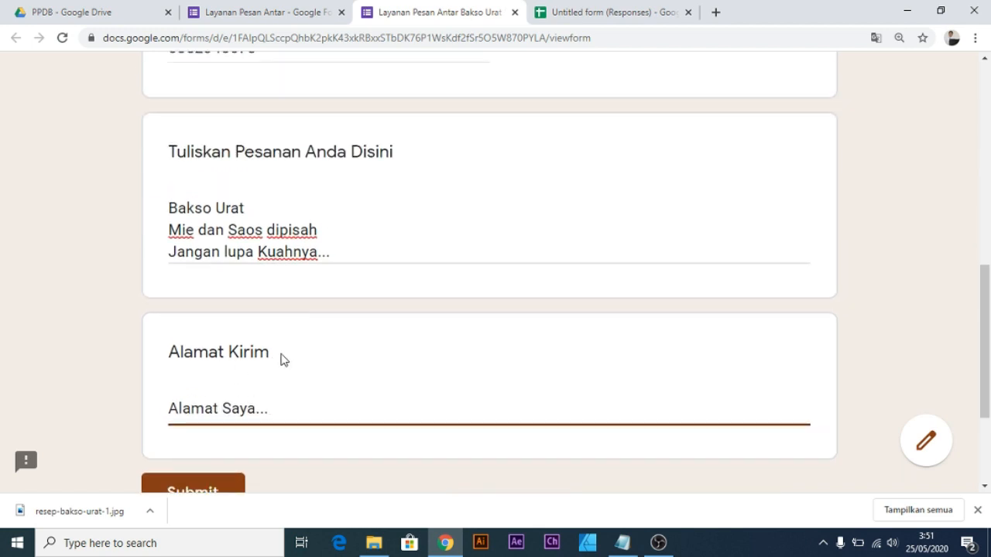
{"action": "scroll", "coordinate": [283, 358], "scroll_direction": "down", "scroll_amount": 2}
{"action": "left_click", "coordinate": [198, 350]}
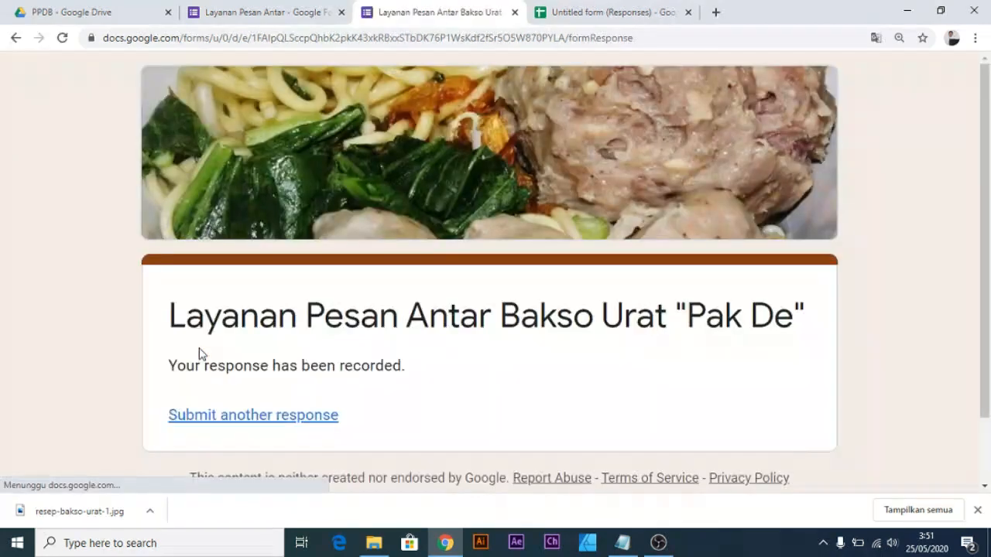
Check that the new response row's Tanggal Pesanan cell auto-shows 25 May 2020.
{"action": "left_click", "coordinate": [618, 17]}
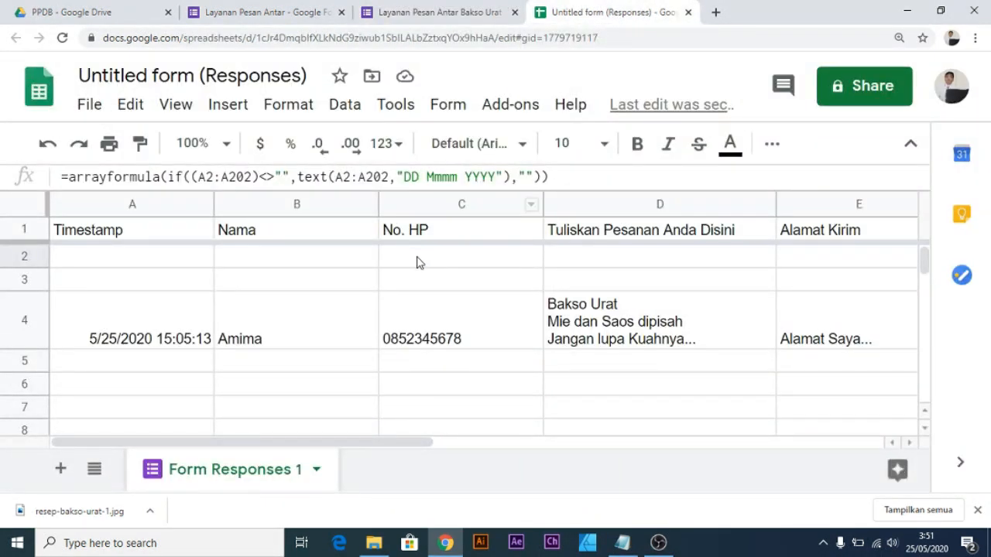
{"action": "key", "text": "ctrl+minus"}
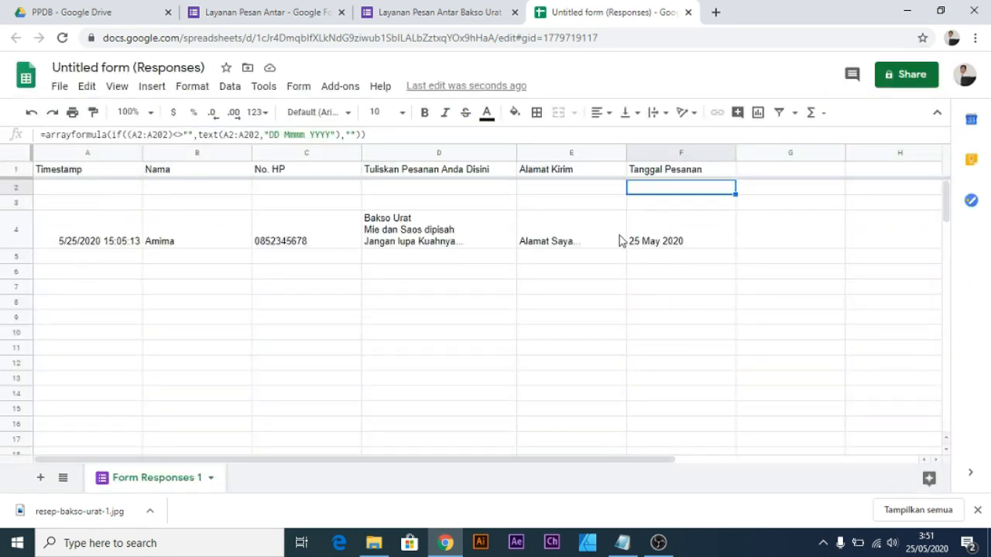
{"action": "left_click", "coordinate": [657, 239]}
{"action": "key", "text": "ctrl+plus"}
{"action": "key", "text": "ctrl+plus"}
{"action": "key", "text": "ctrl+plus"}
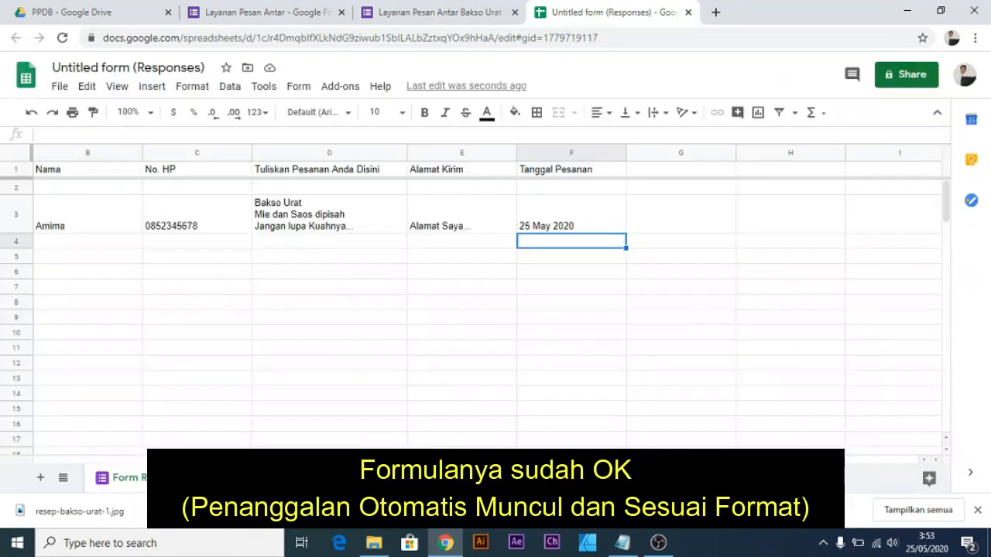
{"action": "left_click_drag", "start_coordinate": [356, 460], "coordinate": [422, 460]}
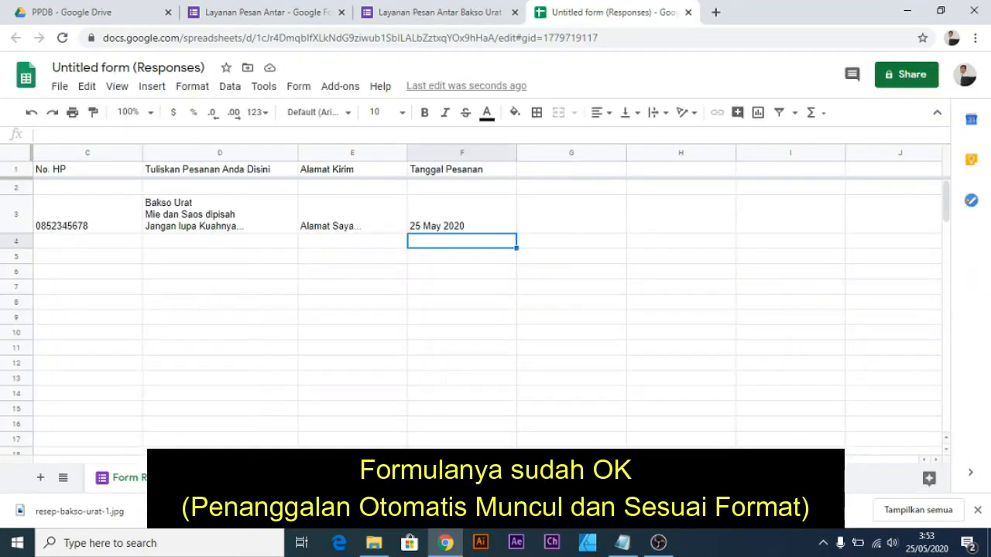
{"action": "left_click", "coordinate": [453, 257]}
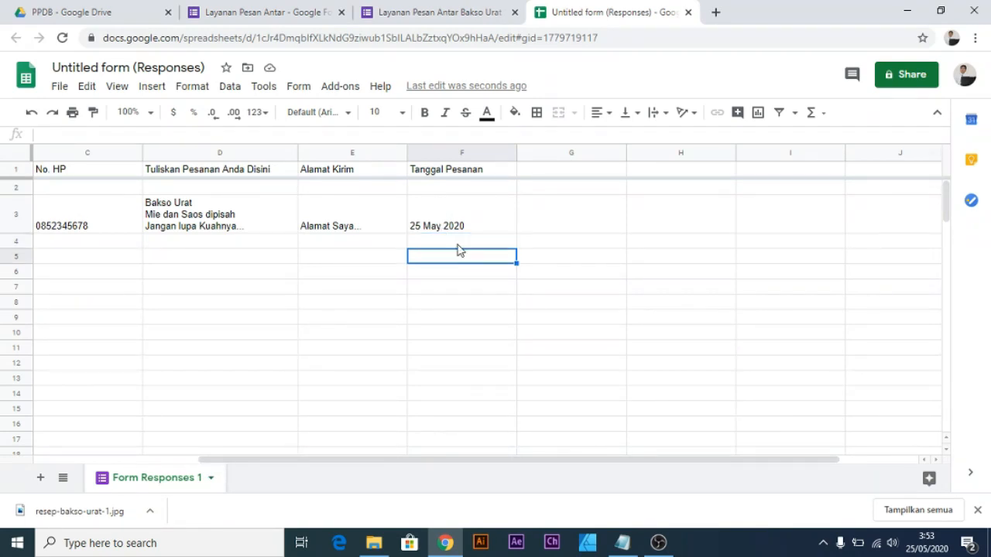
{"action": "left_click", "coordinate": [456, 244]}
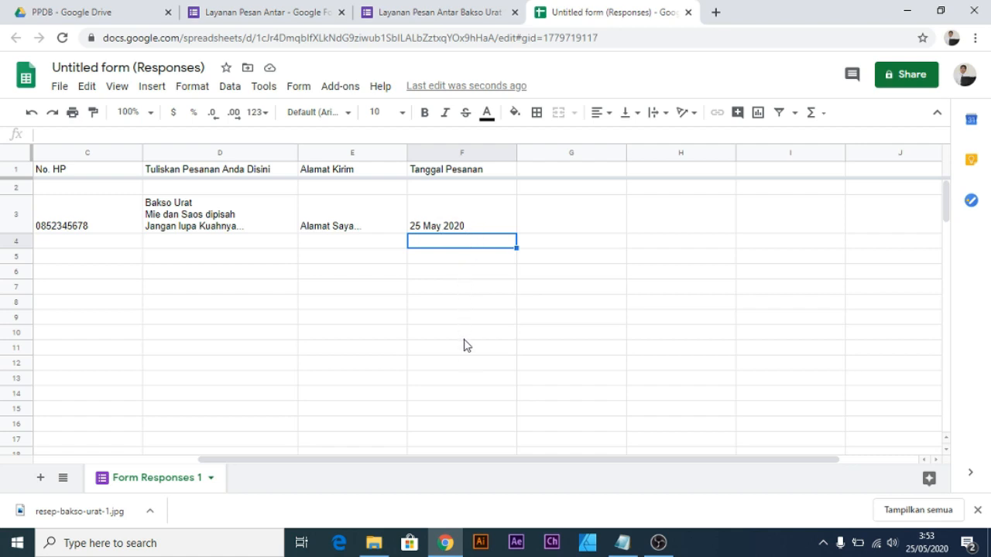
{"action": "left_click", "coordinate": [465, 260]}
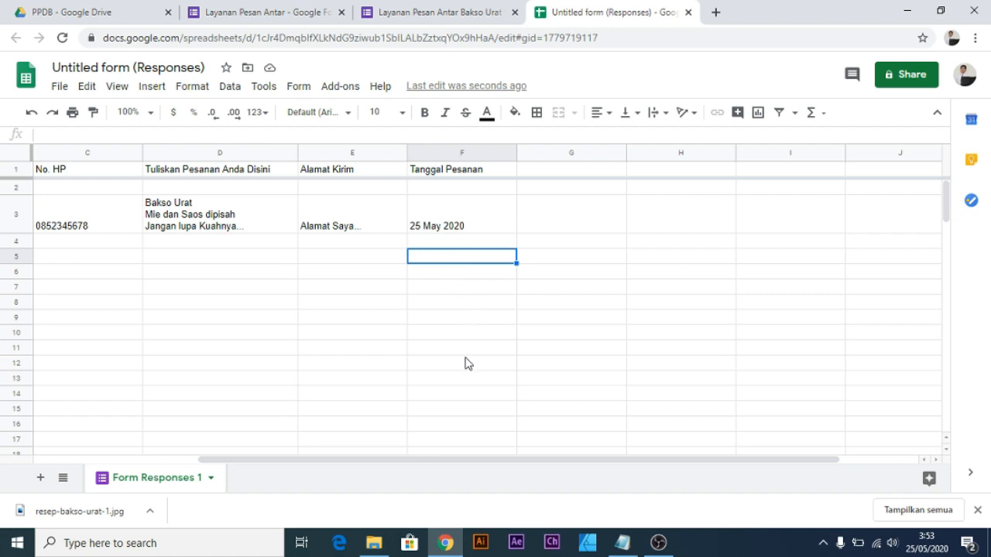
Start the phone number answer on the public order form.
{"action": "left_click", "coordinate": [439, 11]}
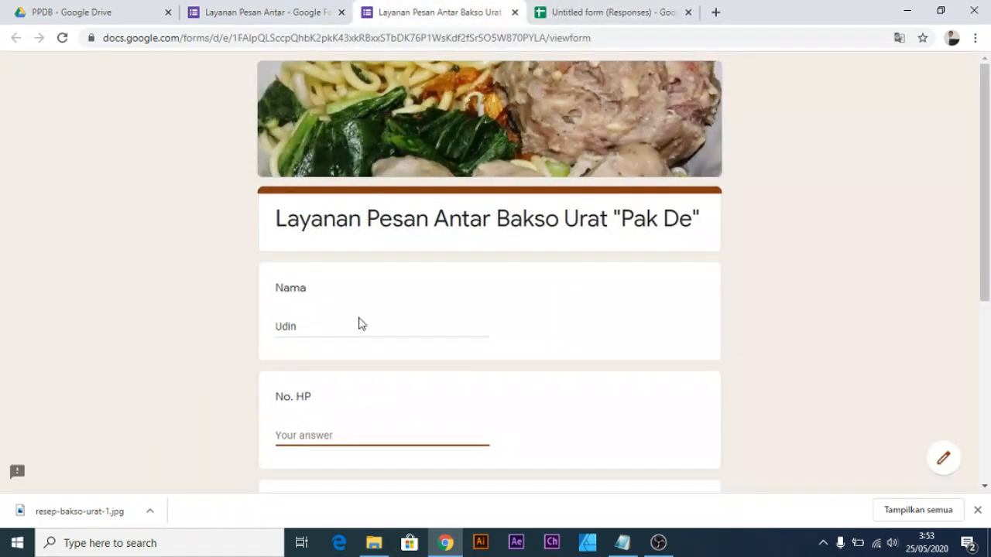
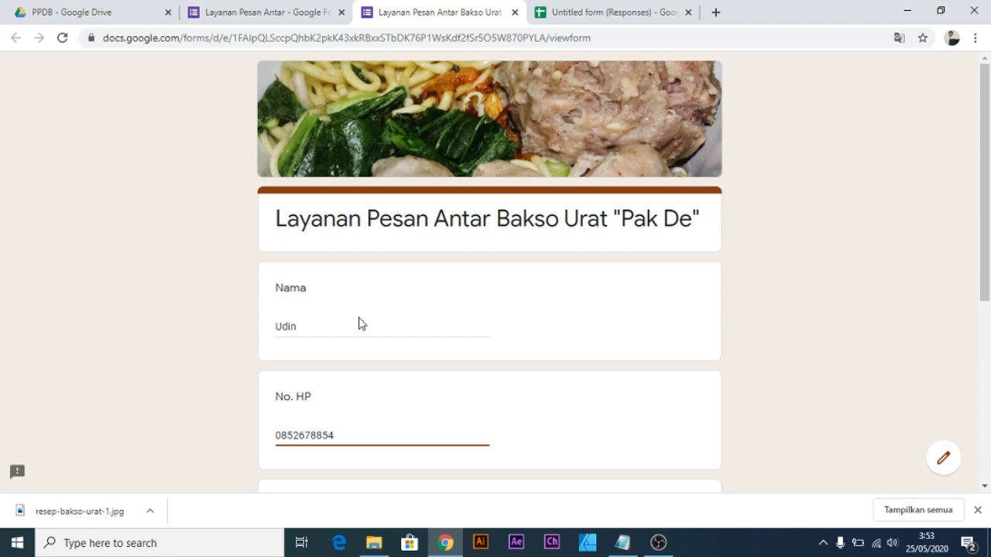
{"action": "scroll", "coordinate": [359, 323], "scroll_direction": "down", "scroll_amount": 2}
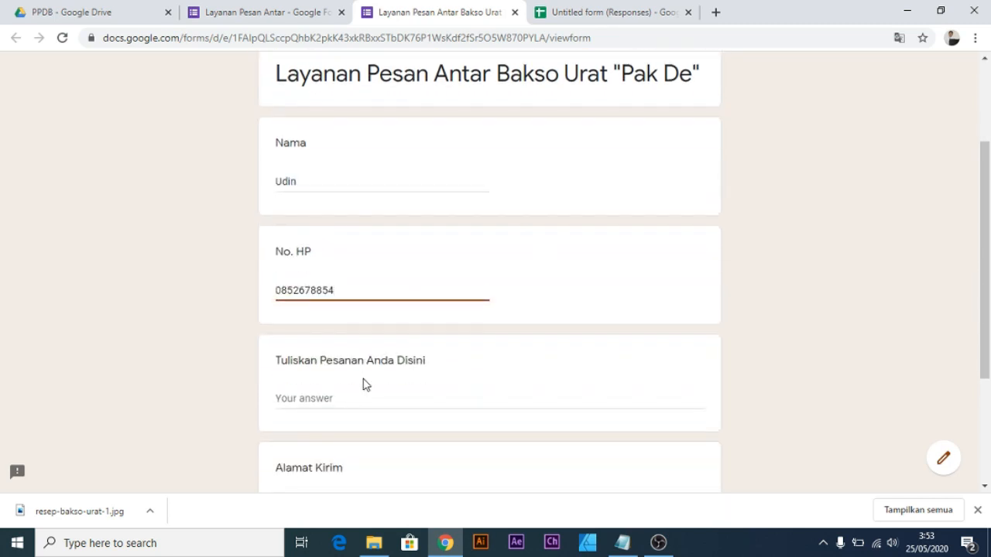
Write the order 'Bakso Urat', 'Sambalnya dibanyakin', 'Tambah Kerupuk udang', 'Kuahnya jangan lupa.'.
{"action": "left_click", "coordinate": [361, 399]}
{"action": "type", "text": "Bakso Uat"}
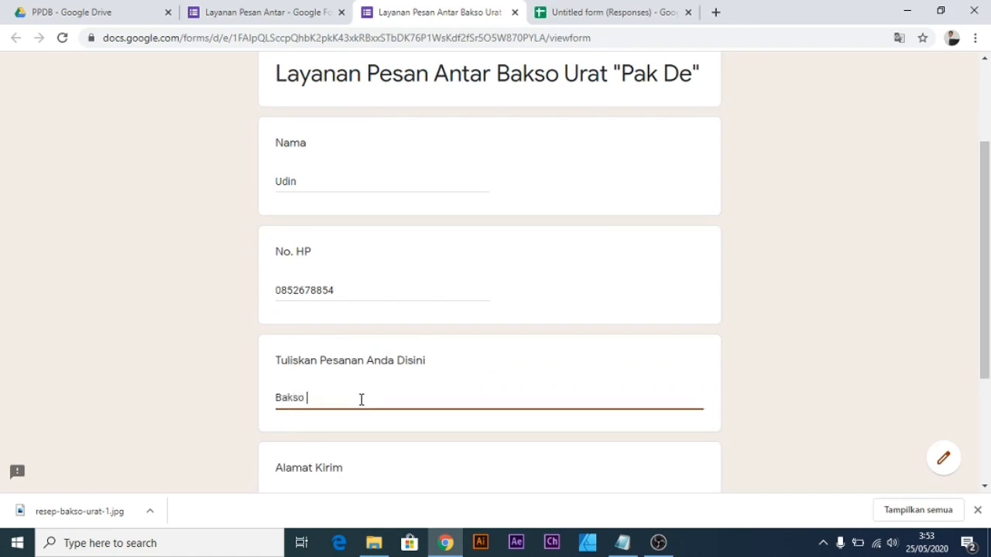
{"action": "key", "text": "BackSpace"}
{"action": "type", "text": "rat"}
{"action": "key", "text": "Return"}
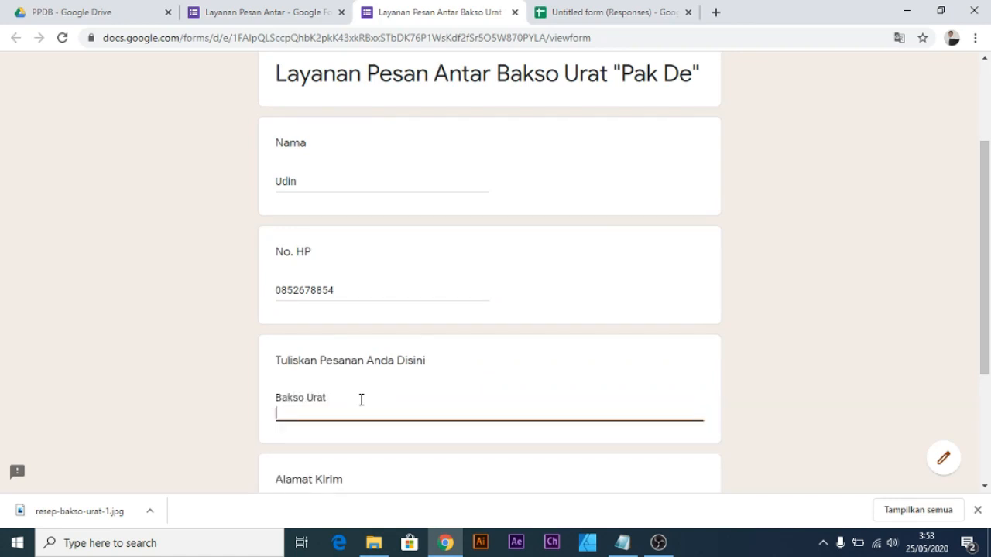
{"action": "type", "text": "Sambalnya dibaaya"}
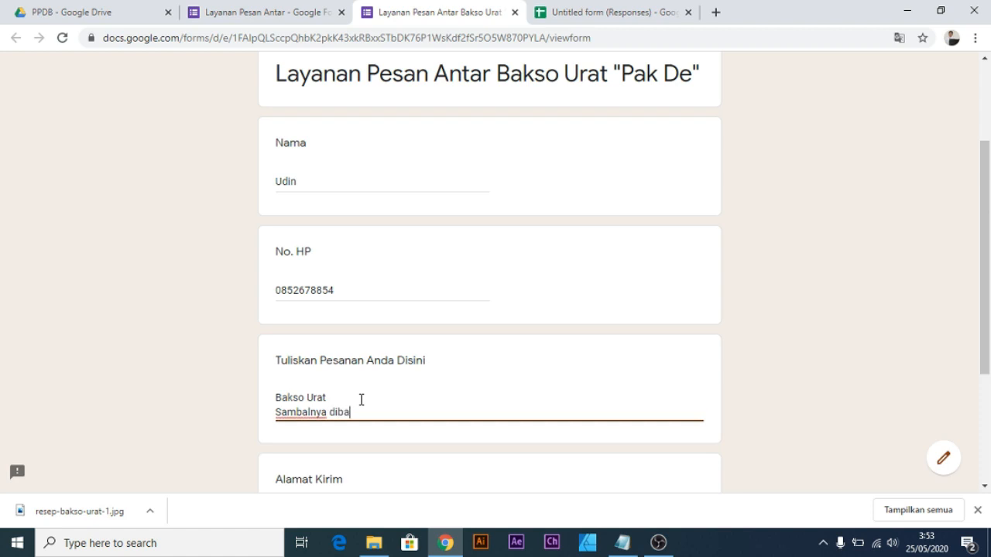
{"action": "key", "text": "BackSpace"}
{"action": "key", "text": "BackSpace"}
{"action": "key", "text": "BackSpace"}
{"action": "type", "text": "nyakin"}
{"action": "key", "text": "Return"}
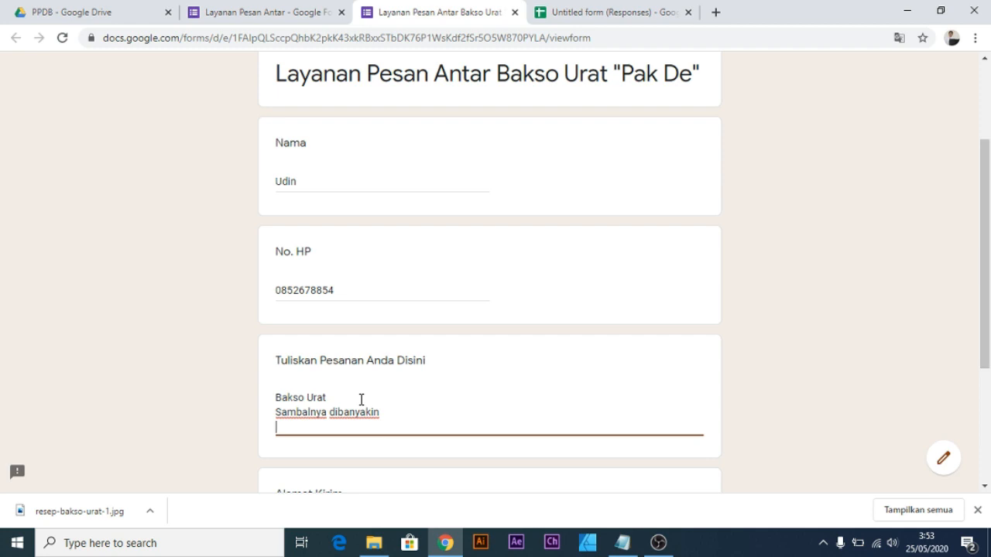
{"action": "type", "text": "Tambah Kerupuk udang"}
{"action": "key", "text": "Return"}
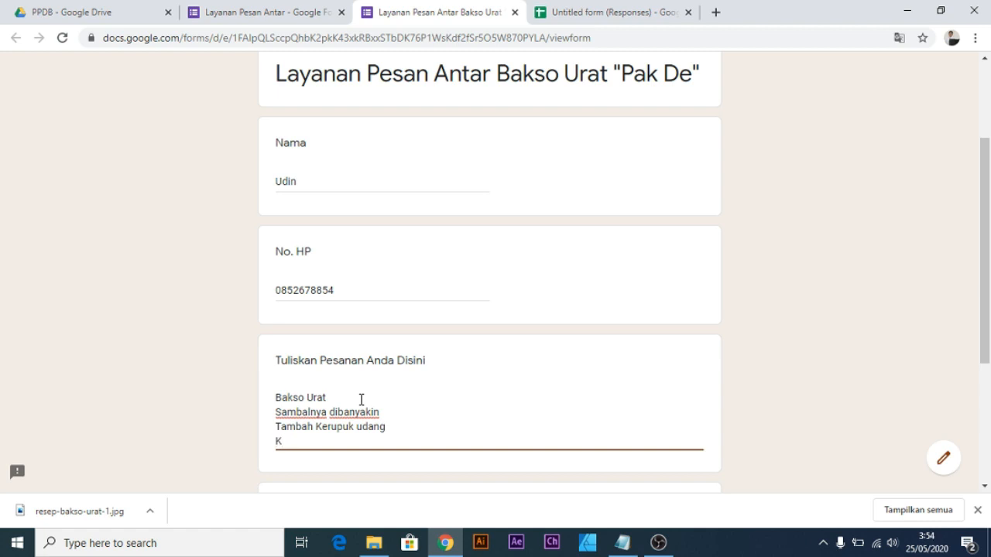
{"action": "type", "text": "Kuagnya"}
{"action": "key", "text": "BackSpace"}
{"action": "key", "text": "BackSpace"}
{"action": "key", "text": "BackSpace"}
{"action": "key", "text": "BackSpace"}
{"action": "key", "text": "BackSpace"}
{"action": "type", "text": "nya janga "}
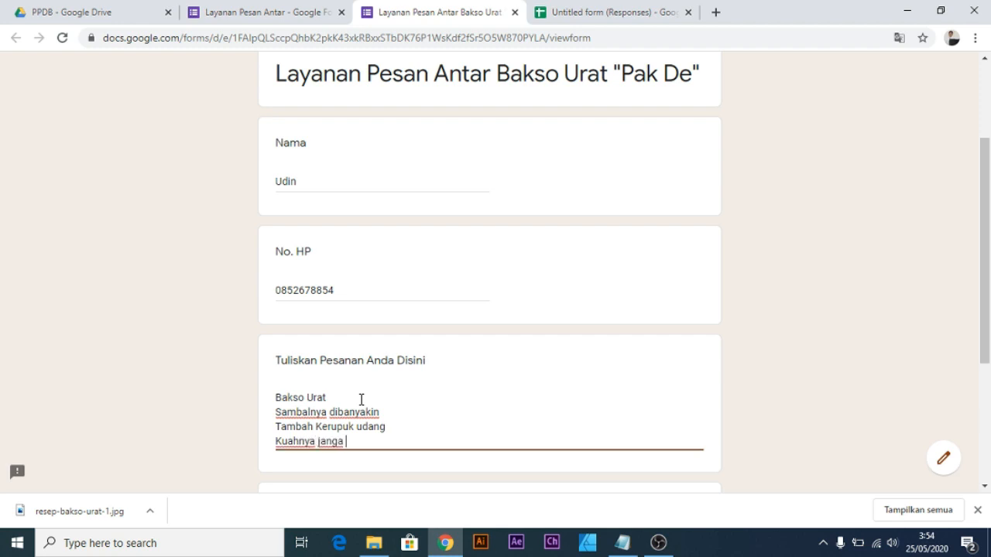
{"action": "type", "text": "lupa."}
Fill in the Alamat Kirim delivery address and submit the second order.
{"action": "scroll", "coordinate": [387, 394], "scroll_direction": "down", "scroll_amount": 3}
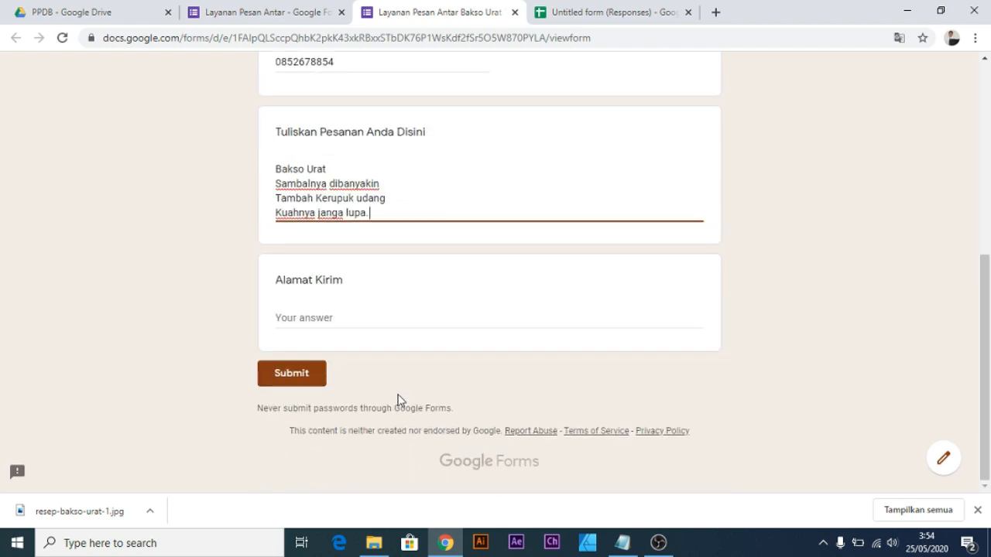
{"action": "left_click", "coordinate": [363, 319]}
{"action": "type", "text": "adf"}
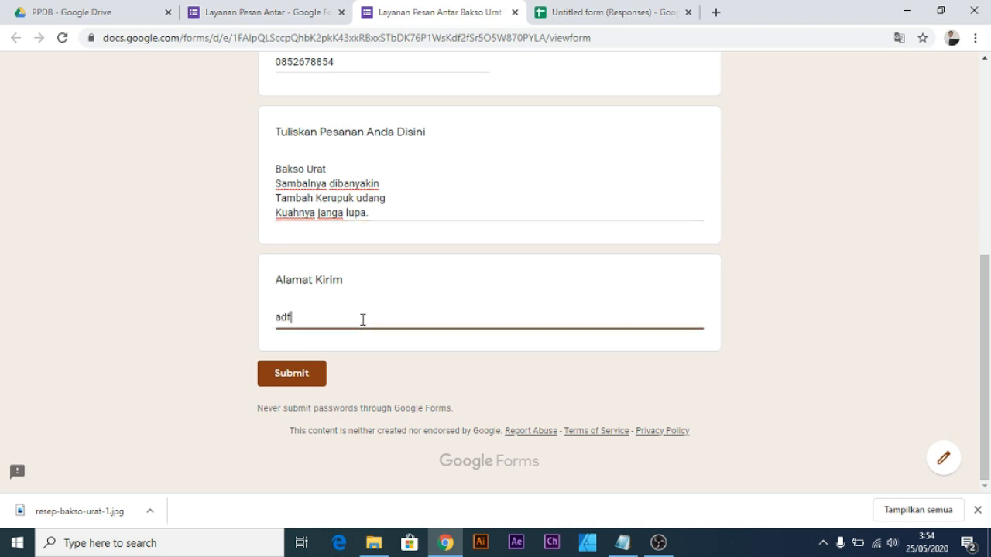
{"action": "key", "text": "BackSpace"}
{"action": "key", "text": "BackSpace"}
{"action": "type", "text": "ALamat saya"}
{"action": "left_click", "coordinate": [295, 379]}
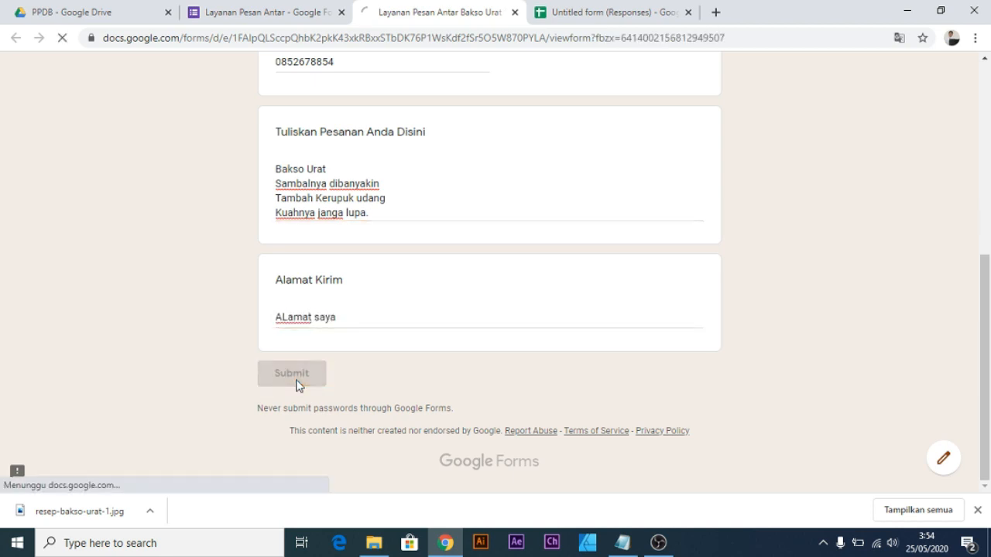
Check the Tanggal Pesanan cells in rows 4 and 3, both showing 25 May 2020.
{"action": "left_click", "coordinate": [631, 14]}
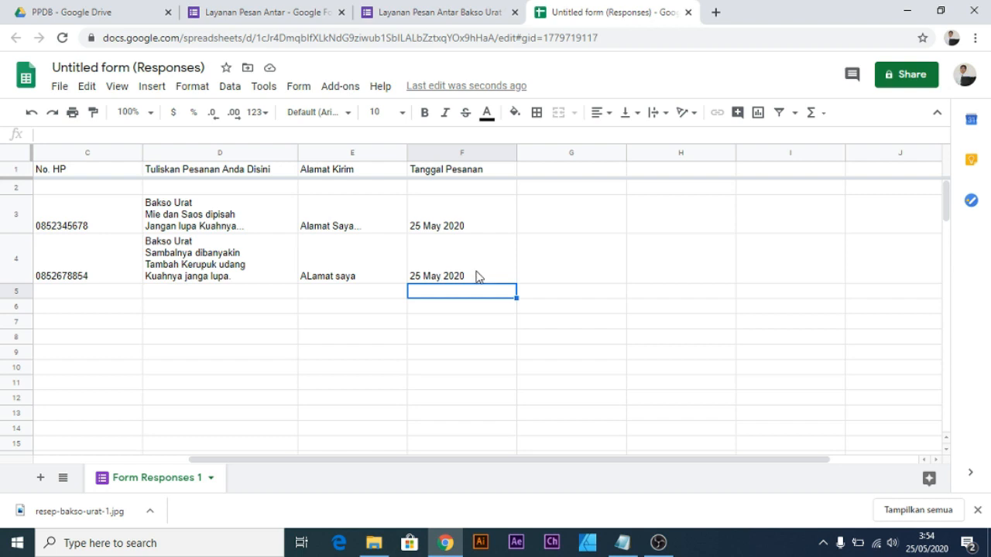
{"action": "left_click", "coordinate": [471, 271]}
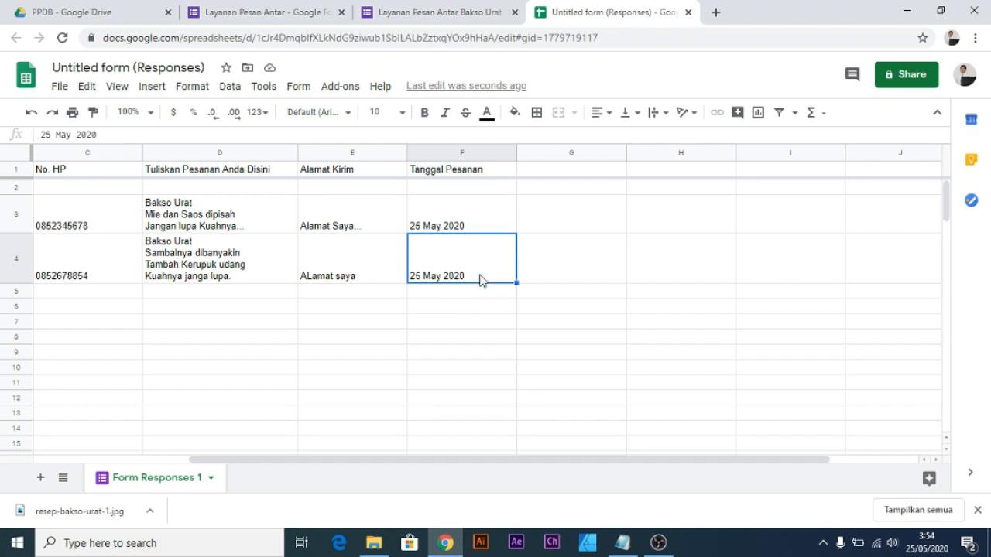
{"action": "left_click", "coordinate": [474, 224]}
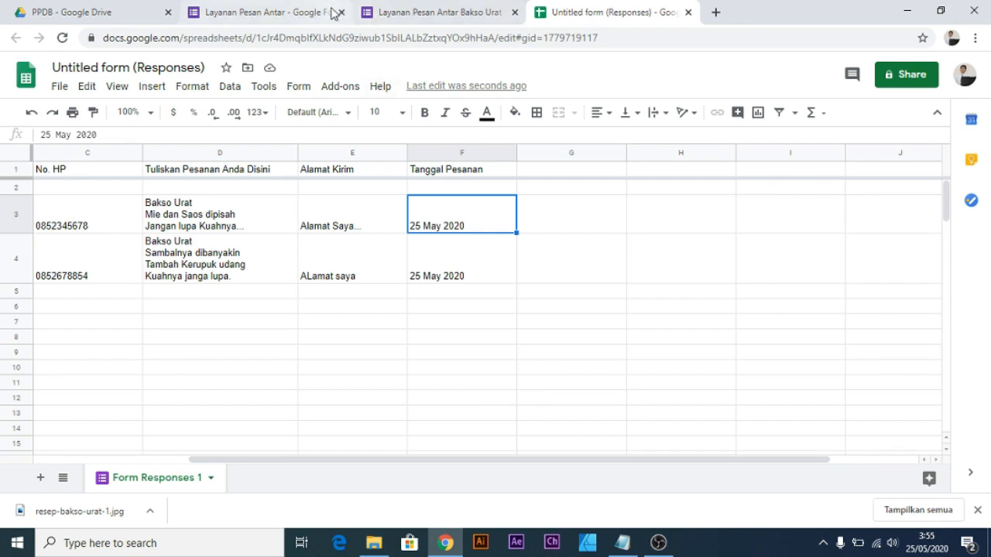
Bring up the Layanan Pesan Antar Bakso Urat "Pak De" form editor, back at the Nama question.
{"action": "left_click", "coordinate": [331, 12]}
{"action": "scroll", "coordinate": [480, 368], "scroll_direction": "down", "scroll_amount": 2}
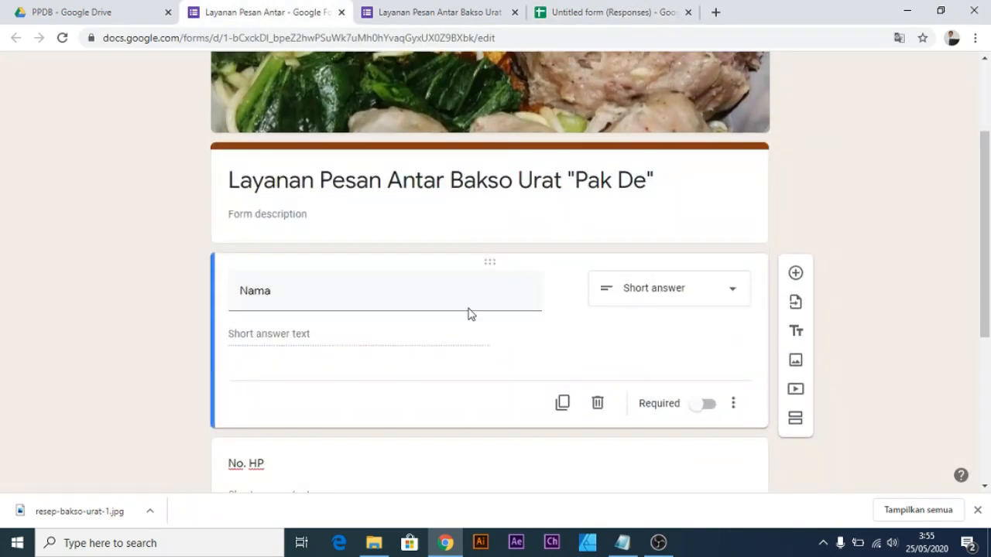
{"action": "scroll", "coordinate": [548, 303], "scroll_direction": "up", "scroll_amount": 1}
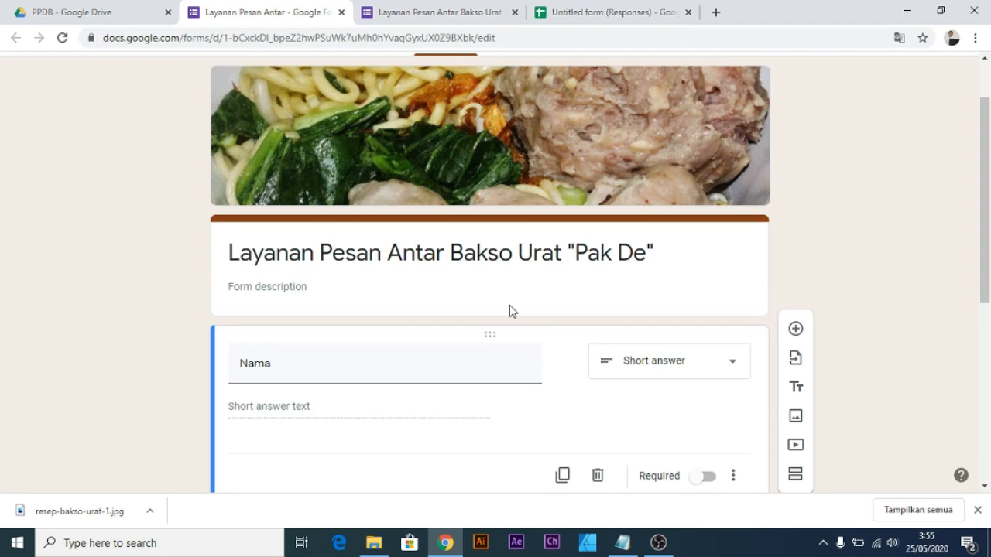
Select cell F4 in the responses sheet to see the second order's 25 May 2020 date.
{"action": "left_click", "coordinate": [603, 10]}
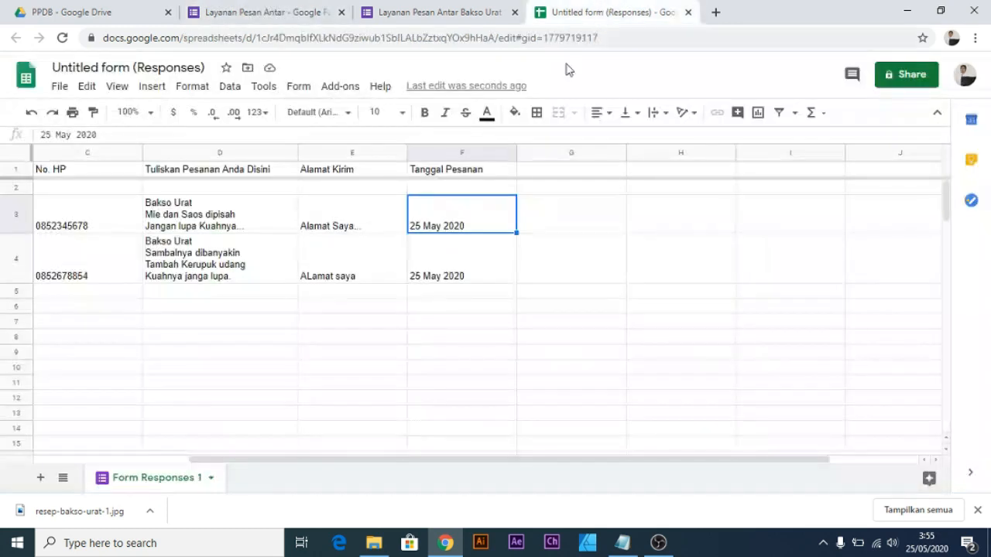
{"action": "left_click", "coordinate": [446, 270]}
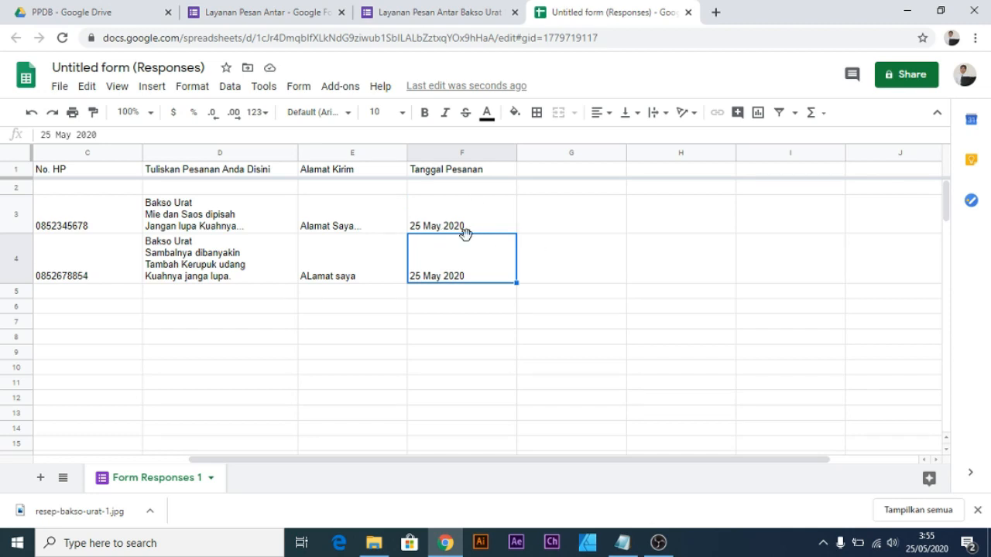